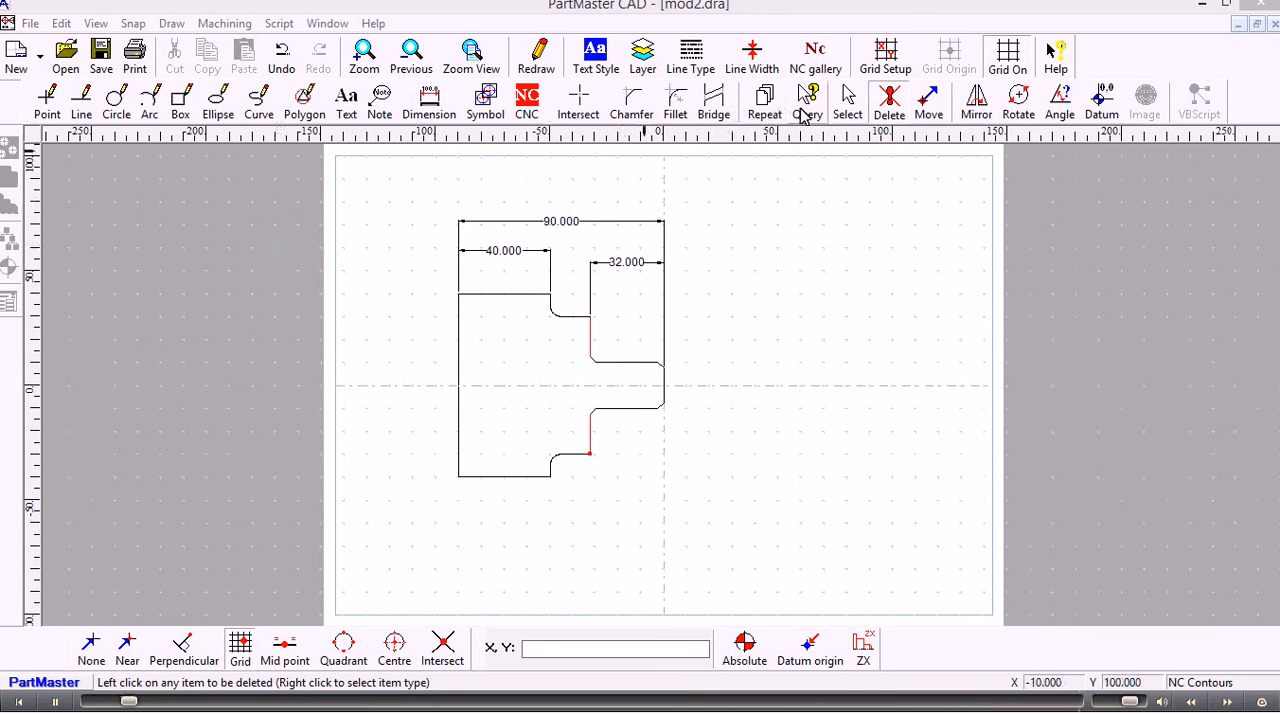
# Create an NC profile on the NC Contours layer along the part's upper outline, from the right end's centreline point to the left end's
pyautogui.click(848, 100)
pyautogui.scroll(3, 412, 287)
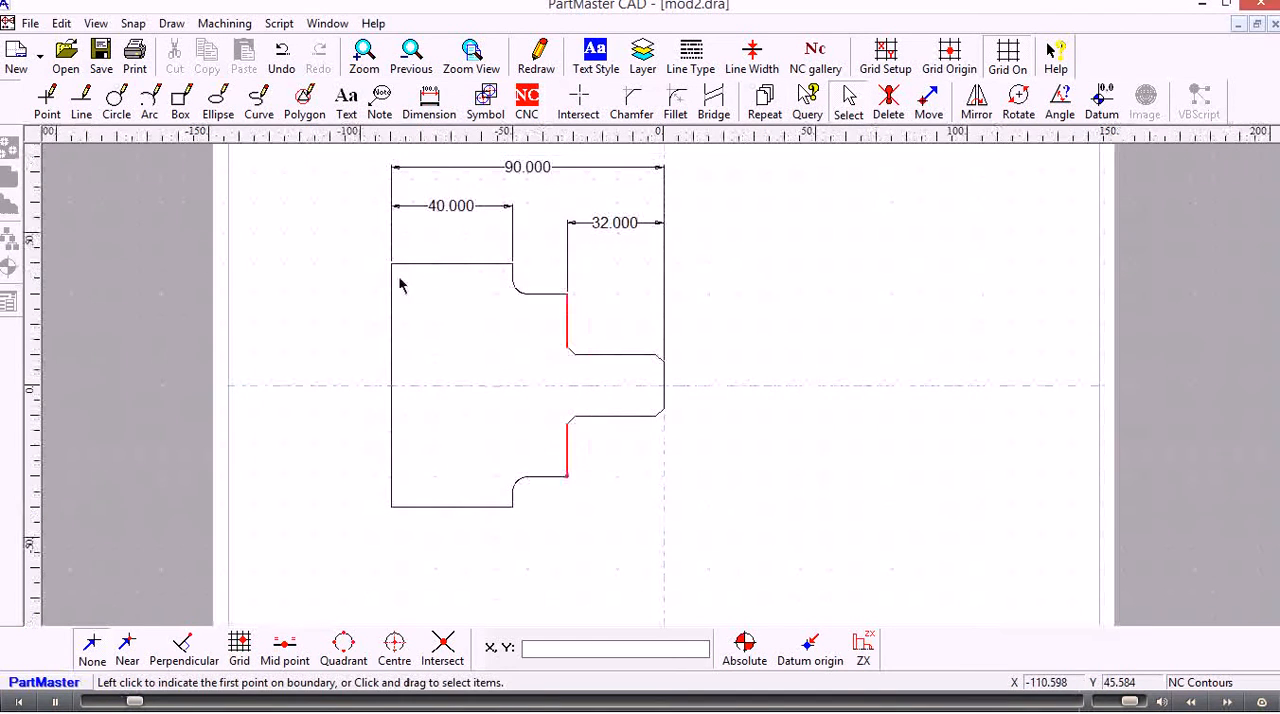
pyautogui.moveTo(368, 271); pyautogui.dragTo(418, 305, button='middle')
pyautogui.scroll(2, 414, 304)
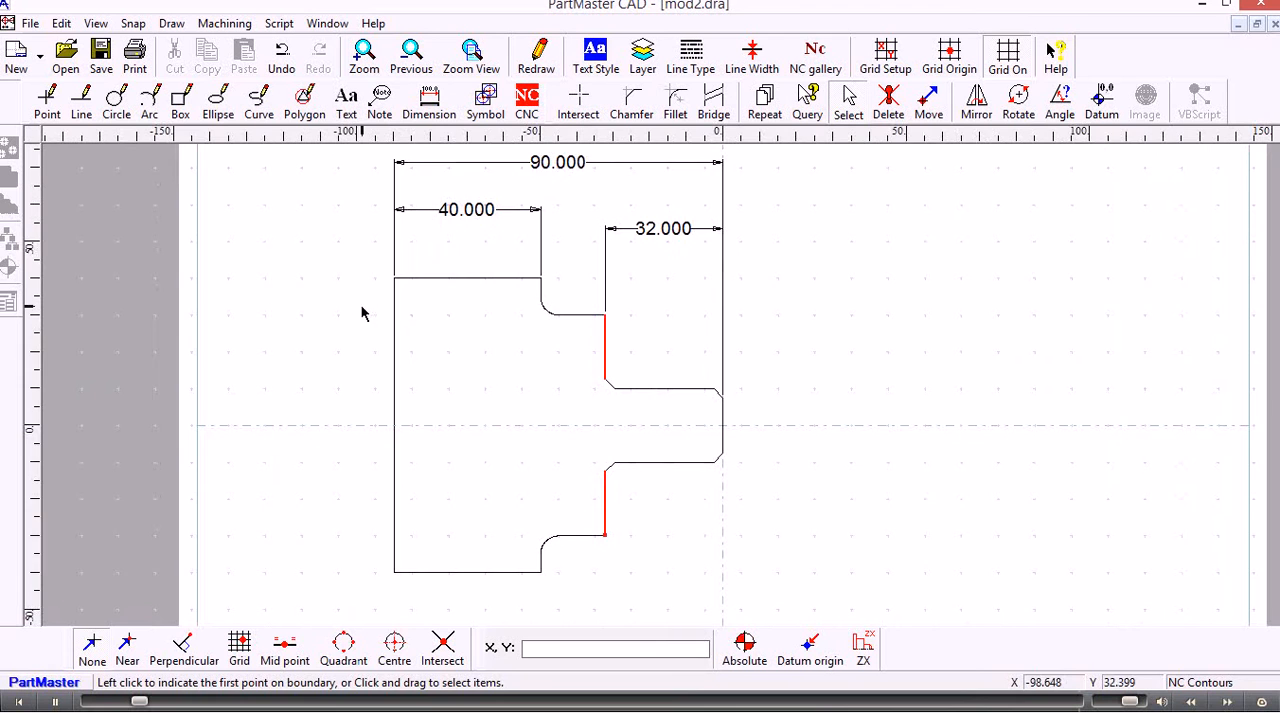
pyautogui.scroll(-2, 355, 310)
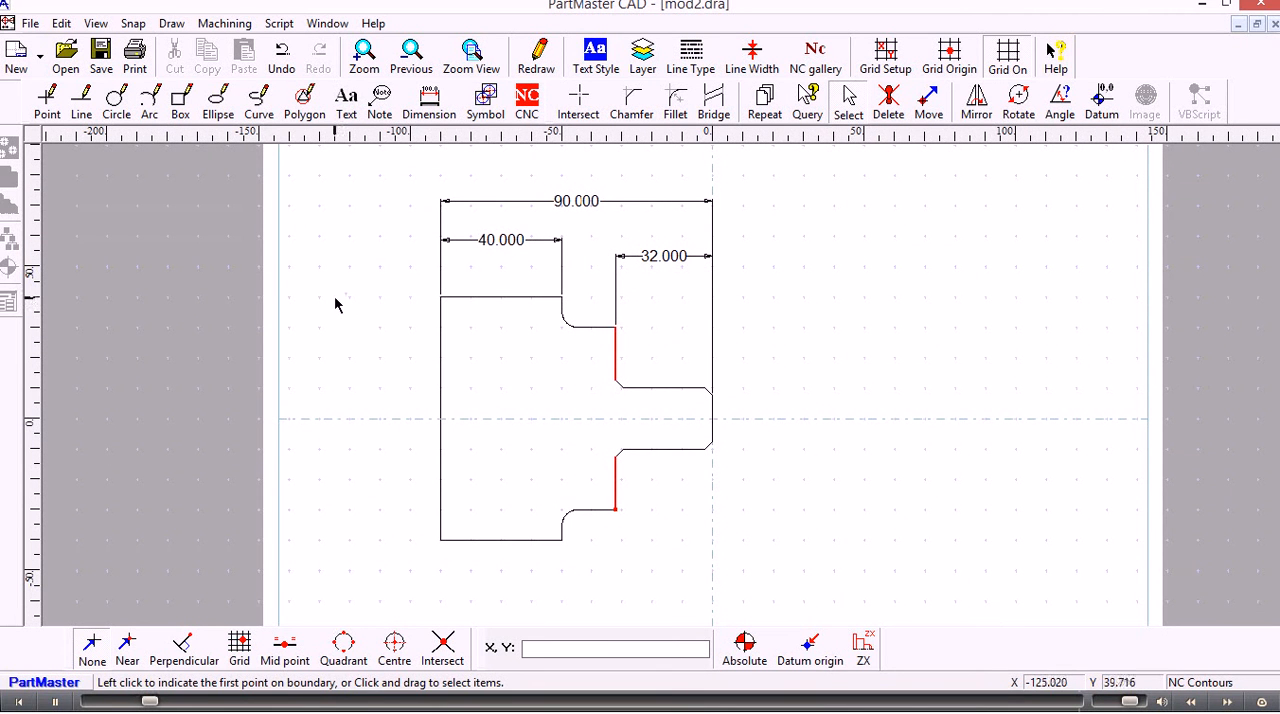
pyautogui.click(528, 111)
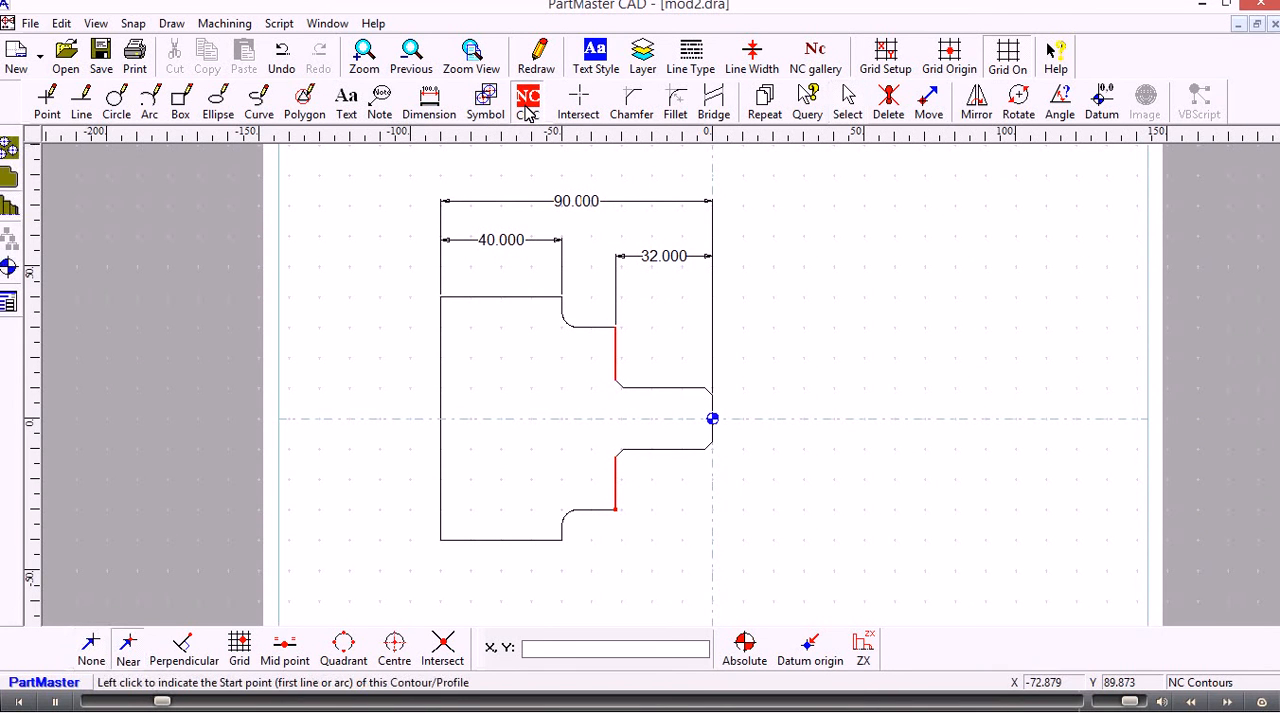
pyautogui.click(711, 414)
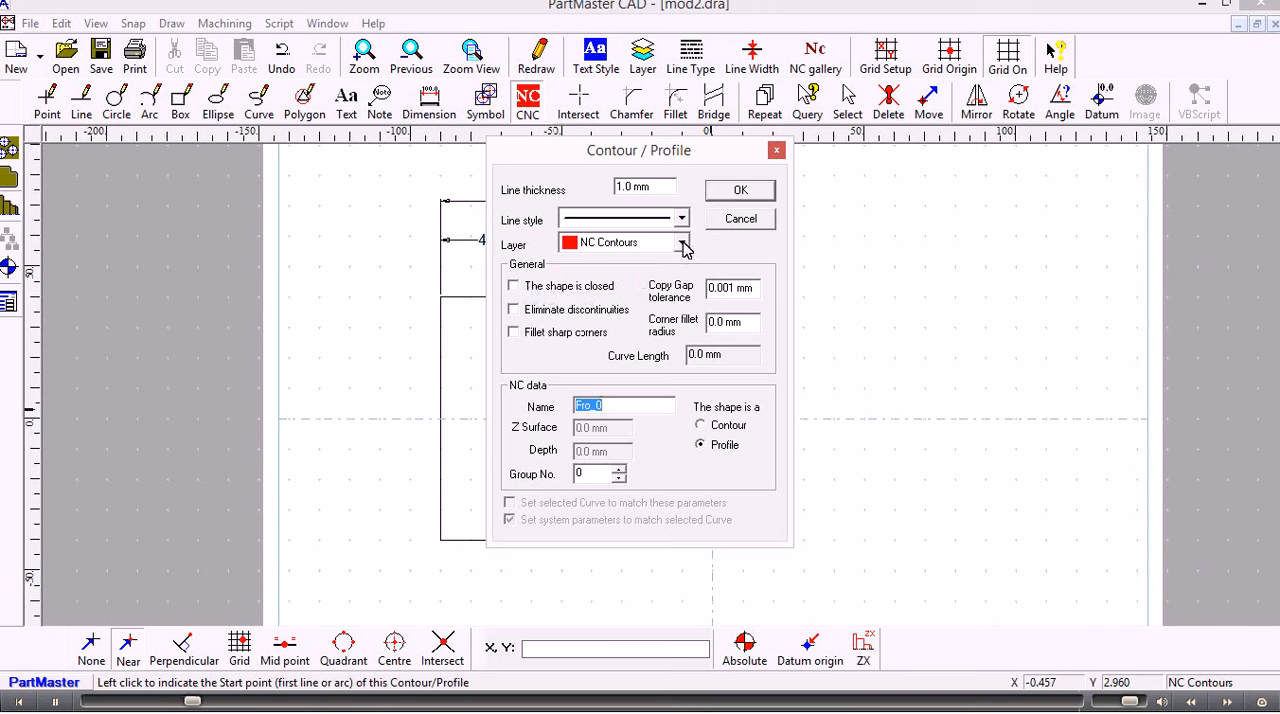
pyautogui.click(736, 192)
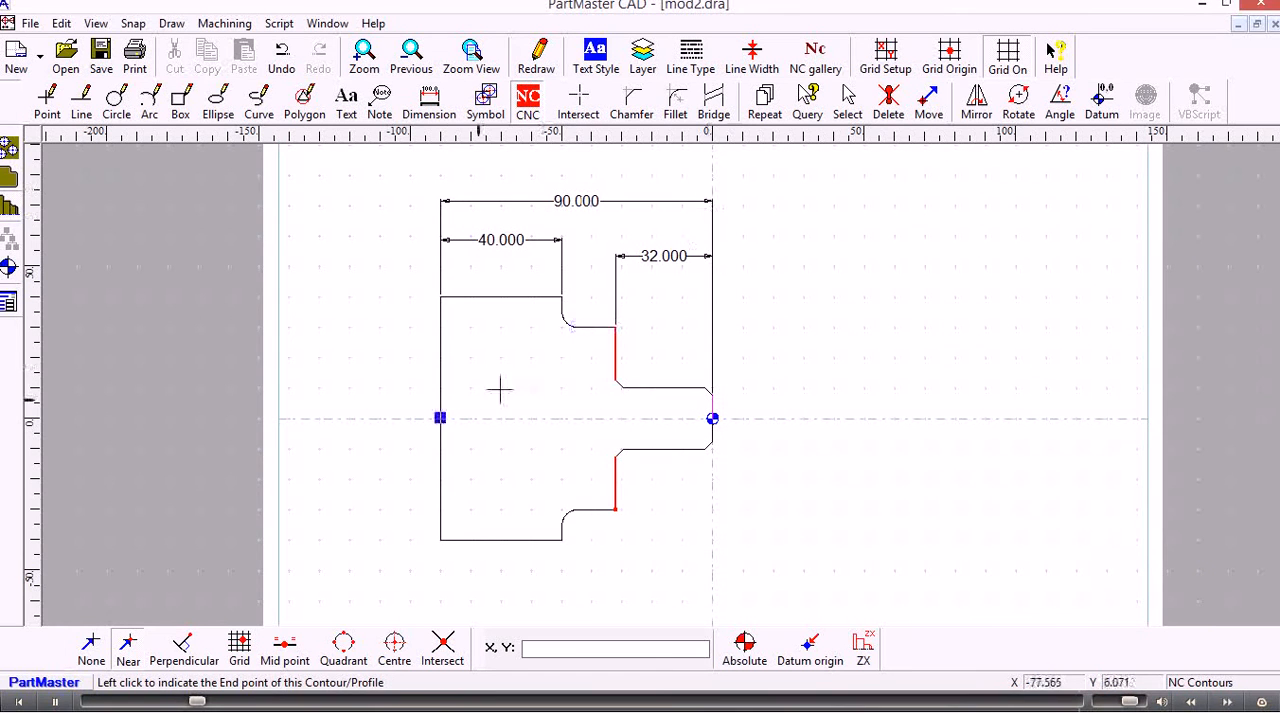
pyautogui.click(440, 417)
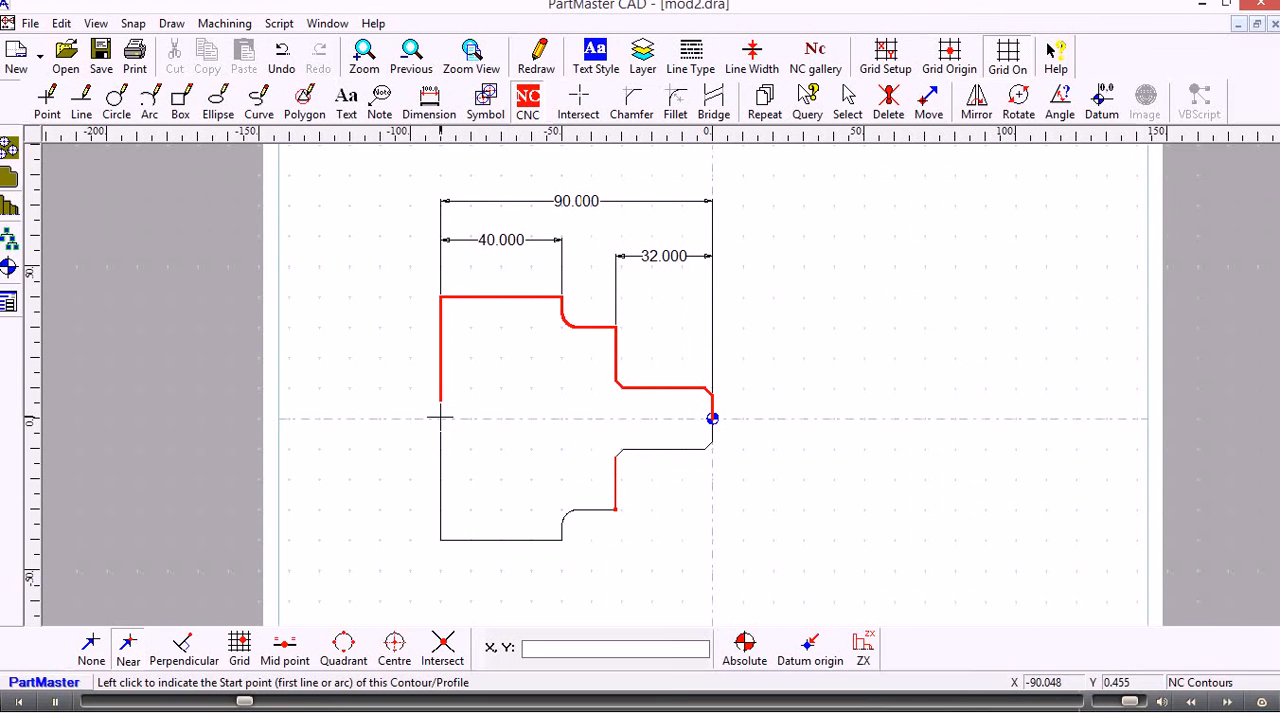
# Save the drawing under the new name mod3 in the Support folder
pyautogui.click(30, 23)
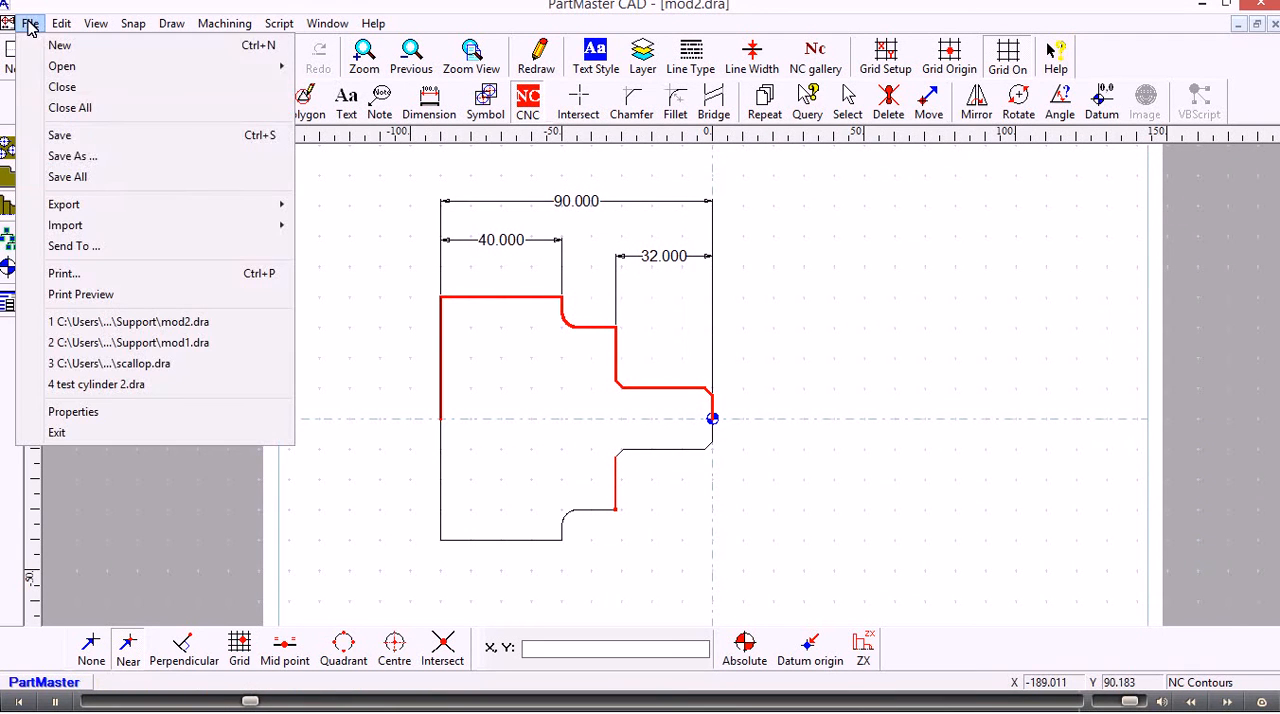
pyautogui.click(72, 156)
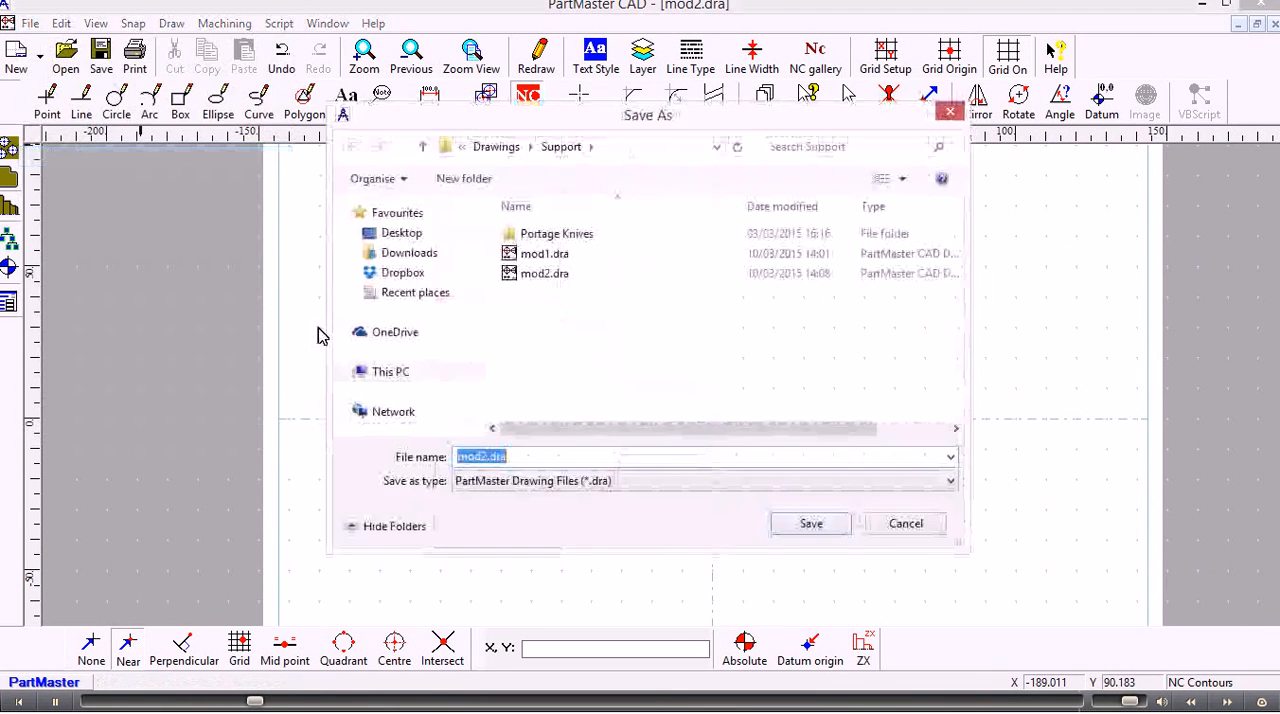
pyautogui.click(513, 456)
pyautogui.press('BackSpace')
pyautogui.press('BackSpace')
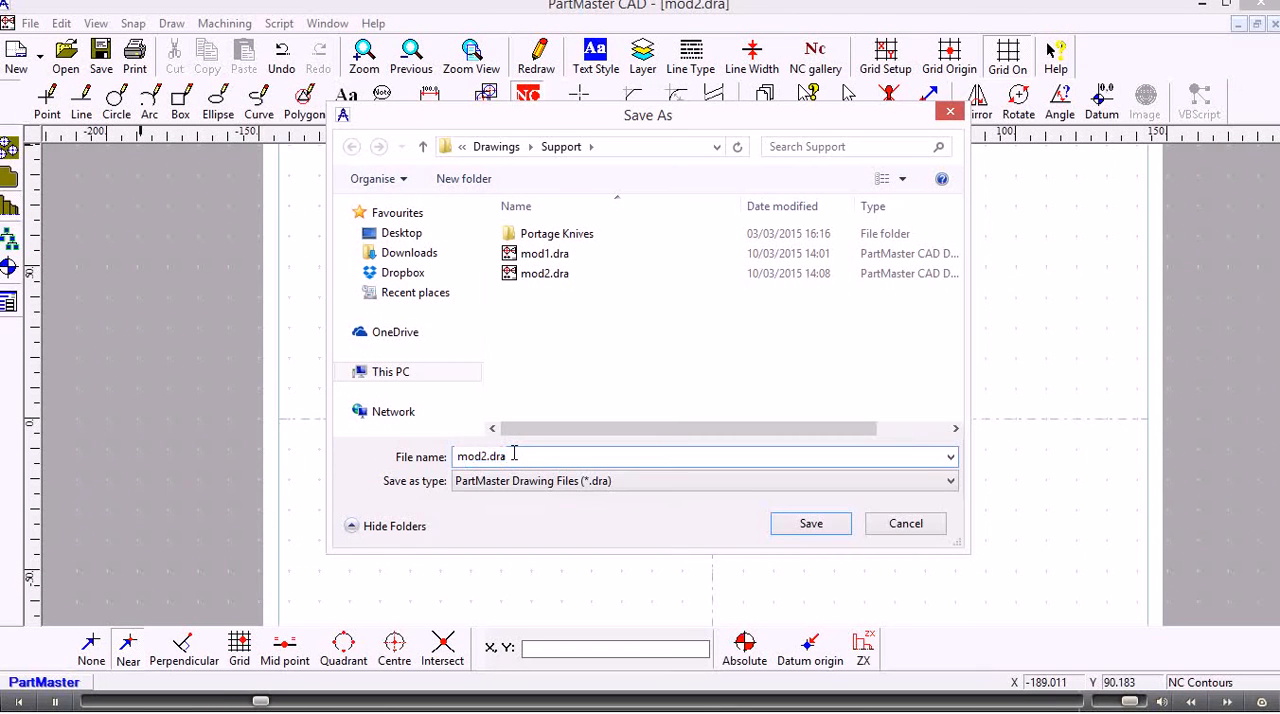
pyautogui.press('BackSpace')
pyautogui.write('3')
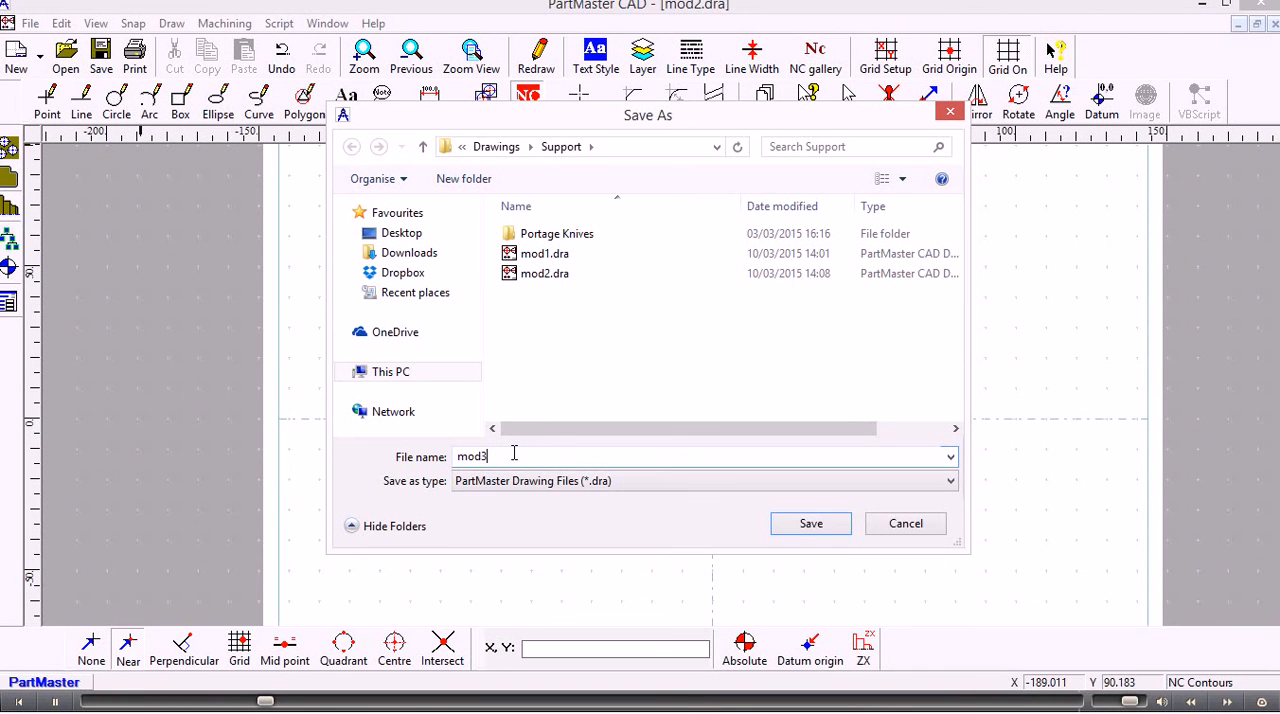
pyautogui.click(810, 527)
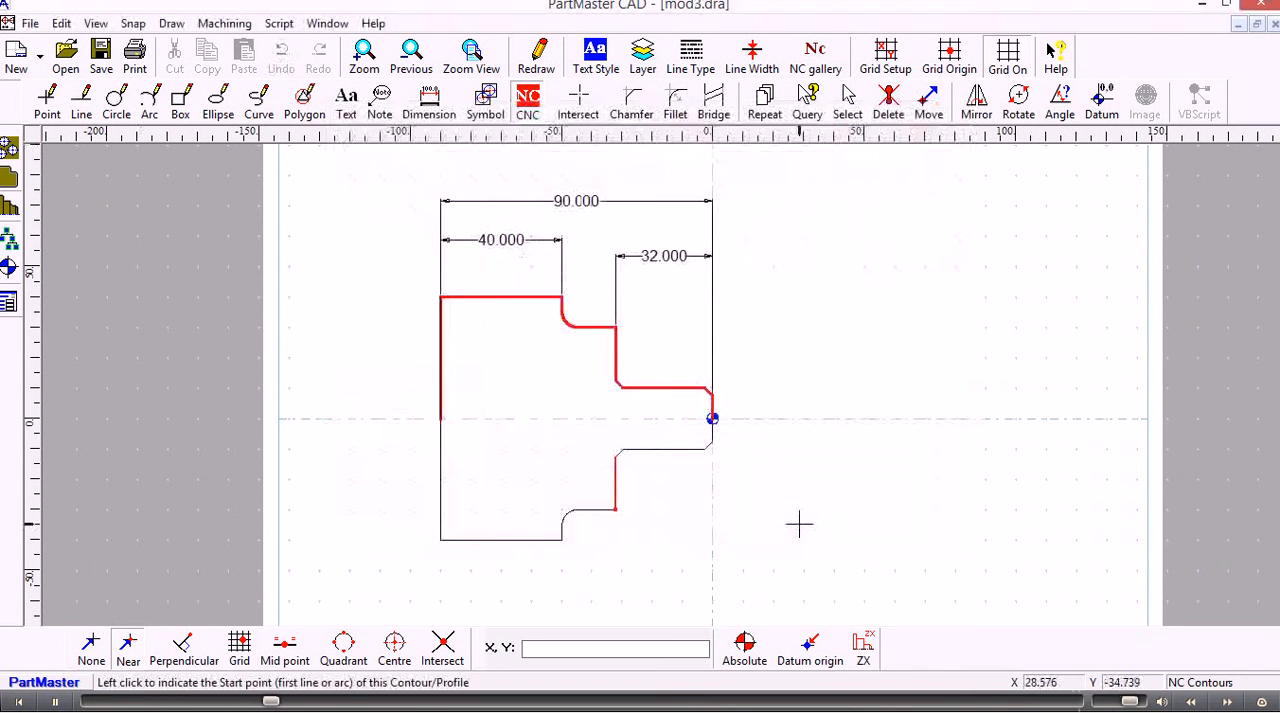
# Send the drawing to the Turning Module and accept the lathe setup in millimetres with 50 mm tool change positions
pyautogui.click(248, 23)
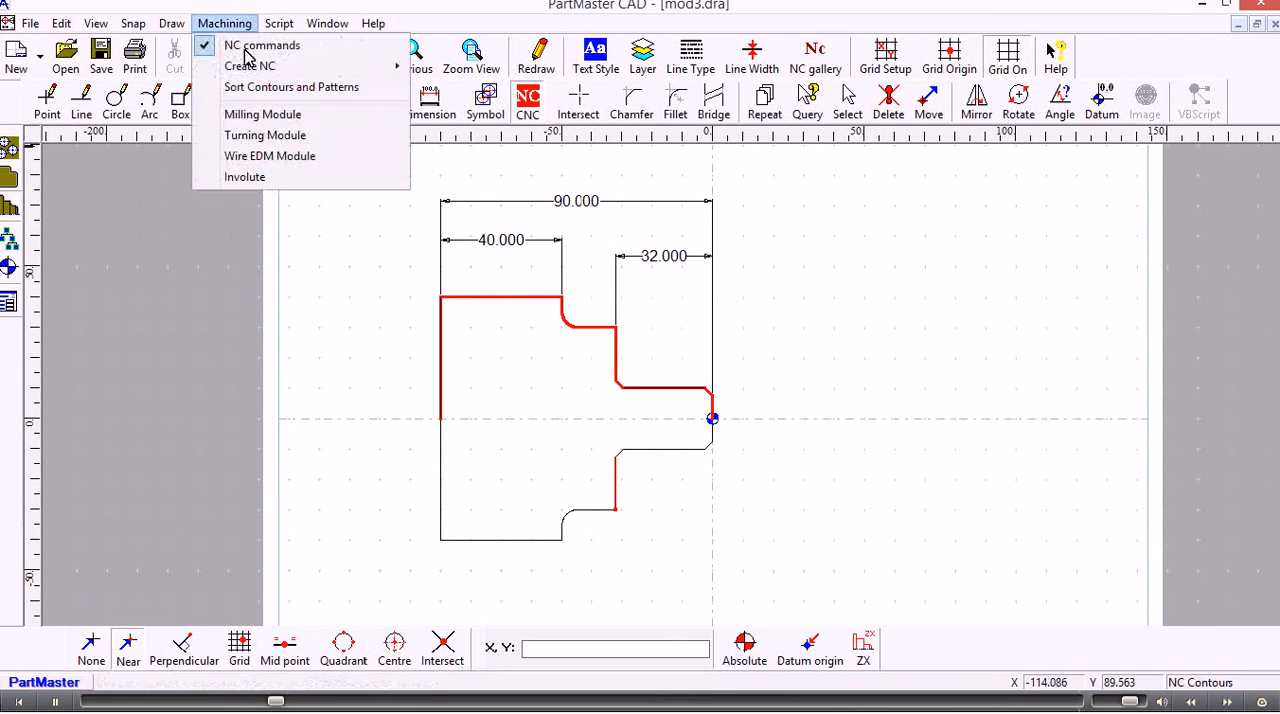
pyautogui.click(260, 136)
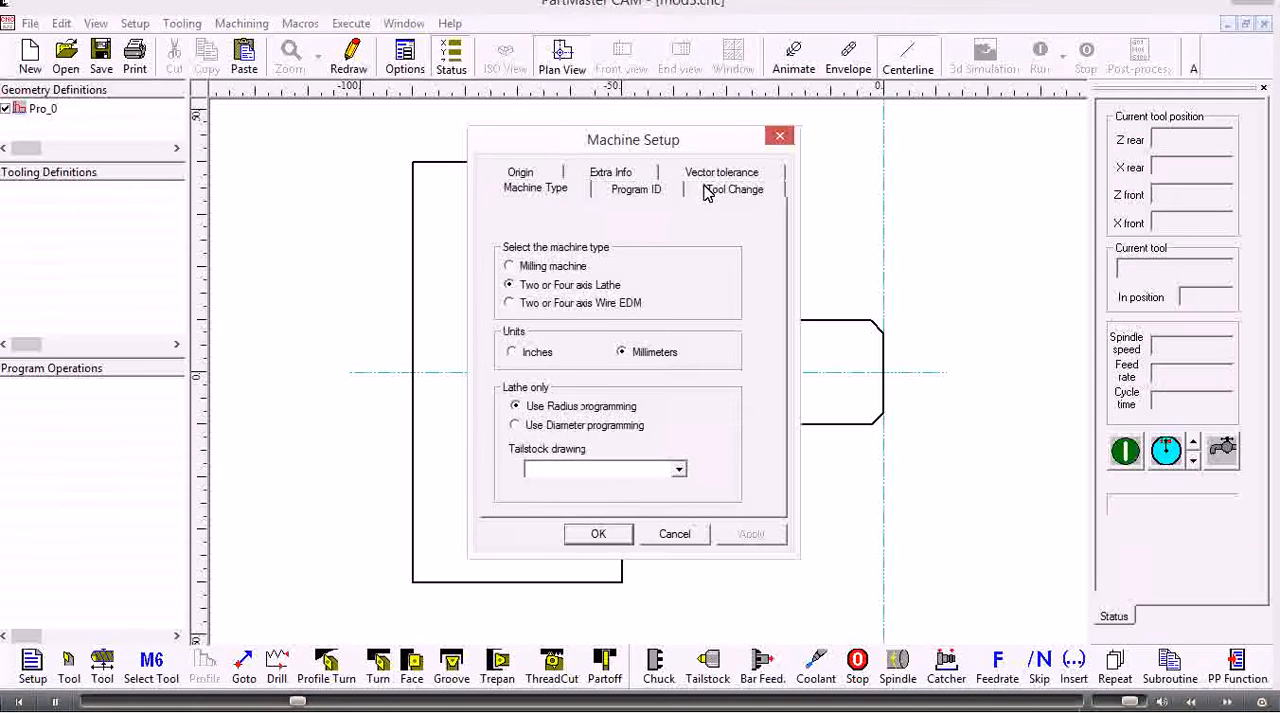
pyautogui.click(710, 190)
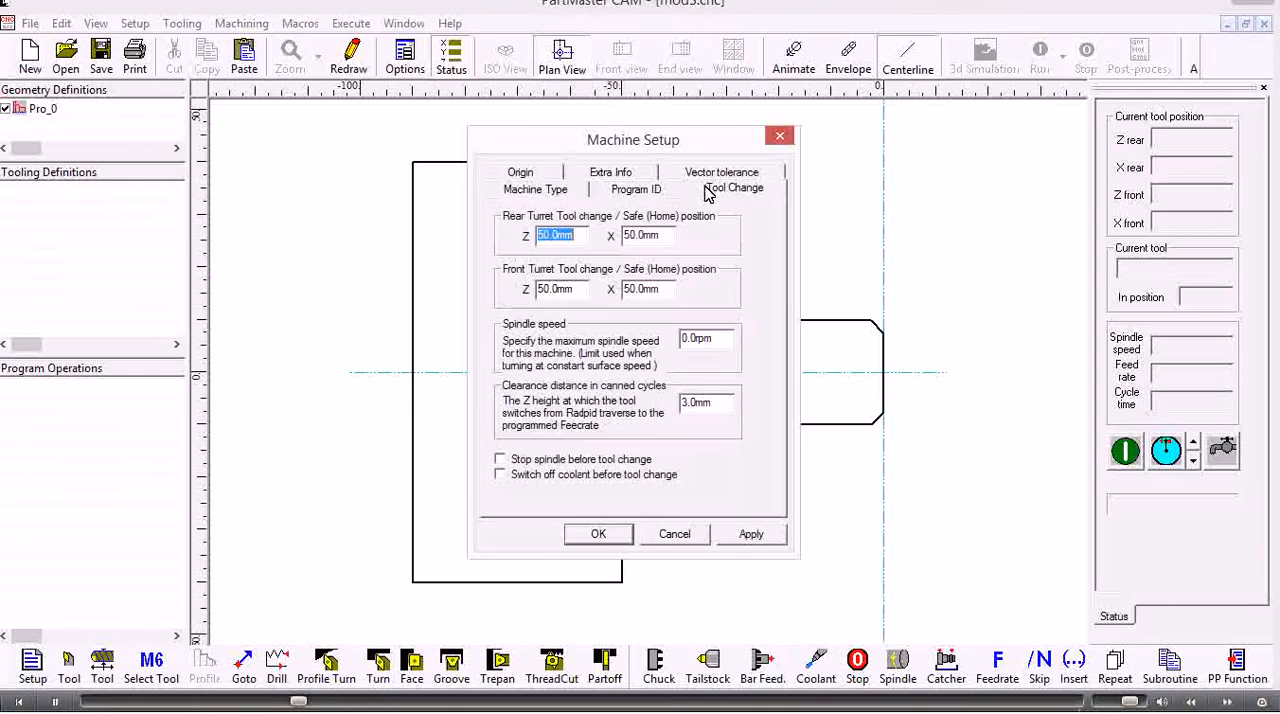
pyautogui.click(597, 536)
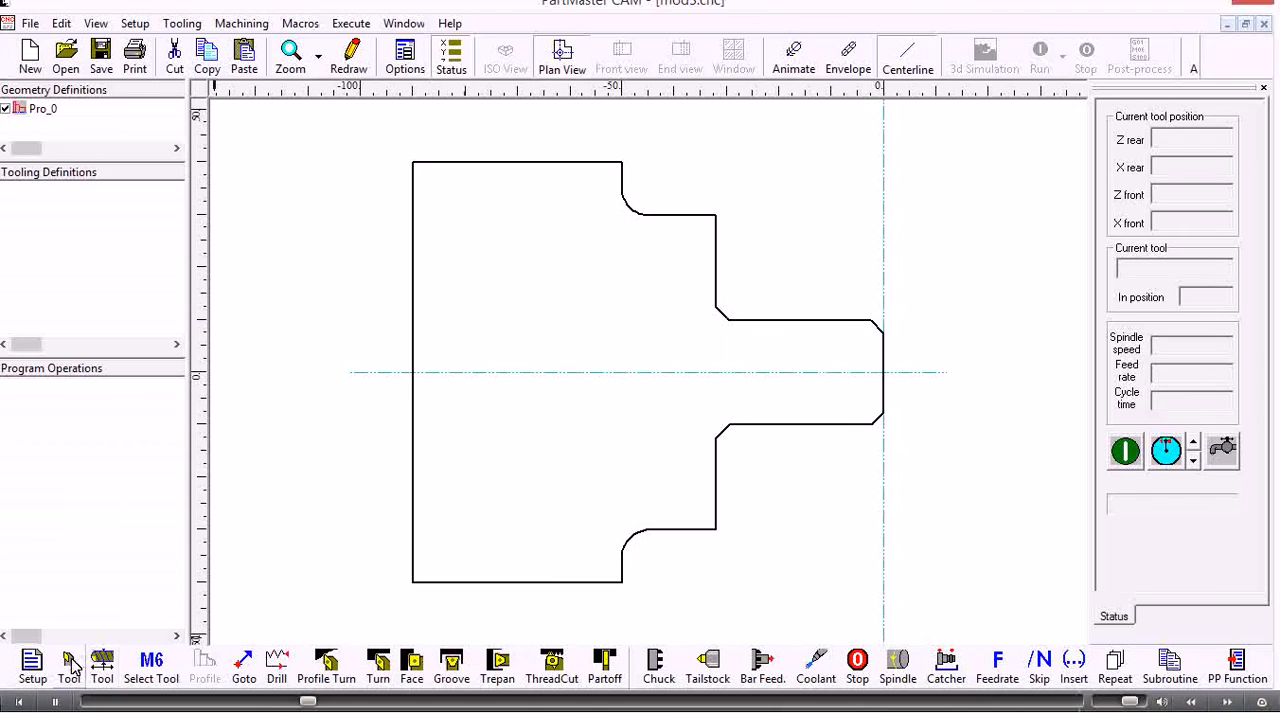
# Define turning tool number 1 as a right-hand tool that approaches from the rear and is installed on the rear turret
pyautogui.click(70, 665)
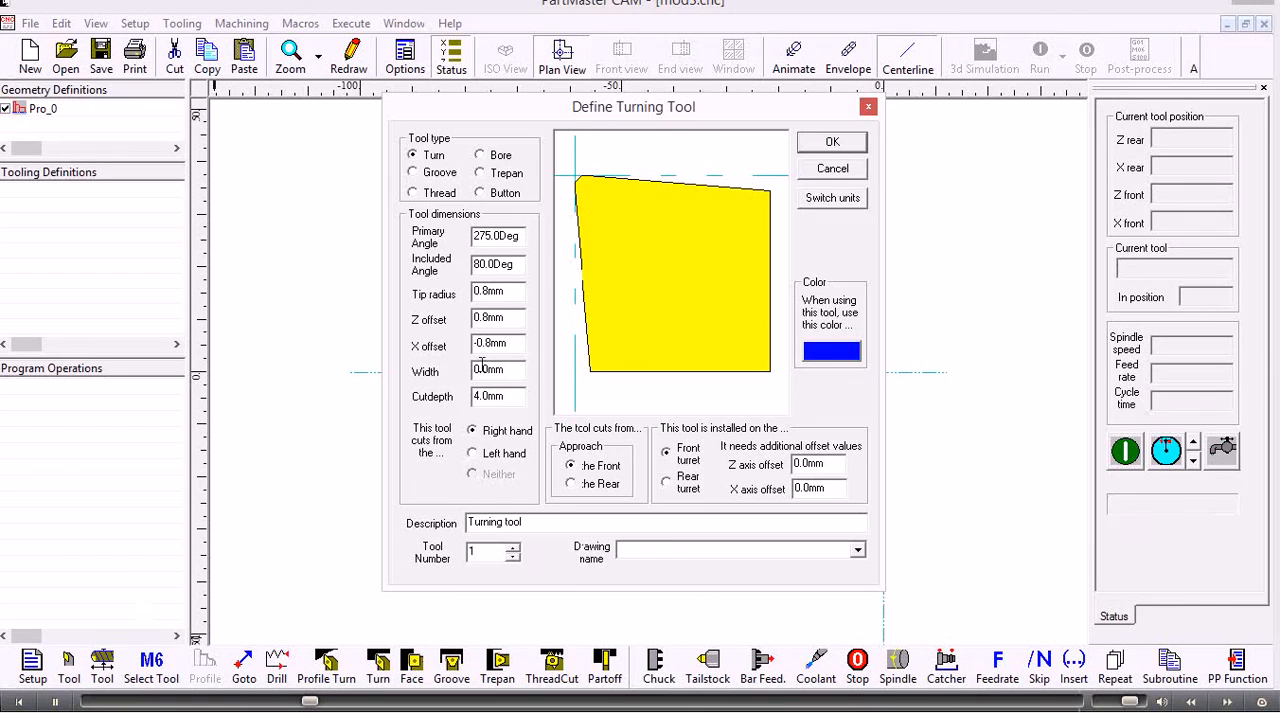
pyautogui.click(571, 484)
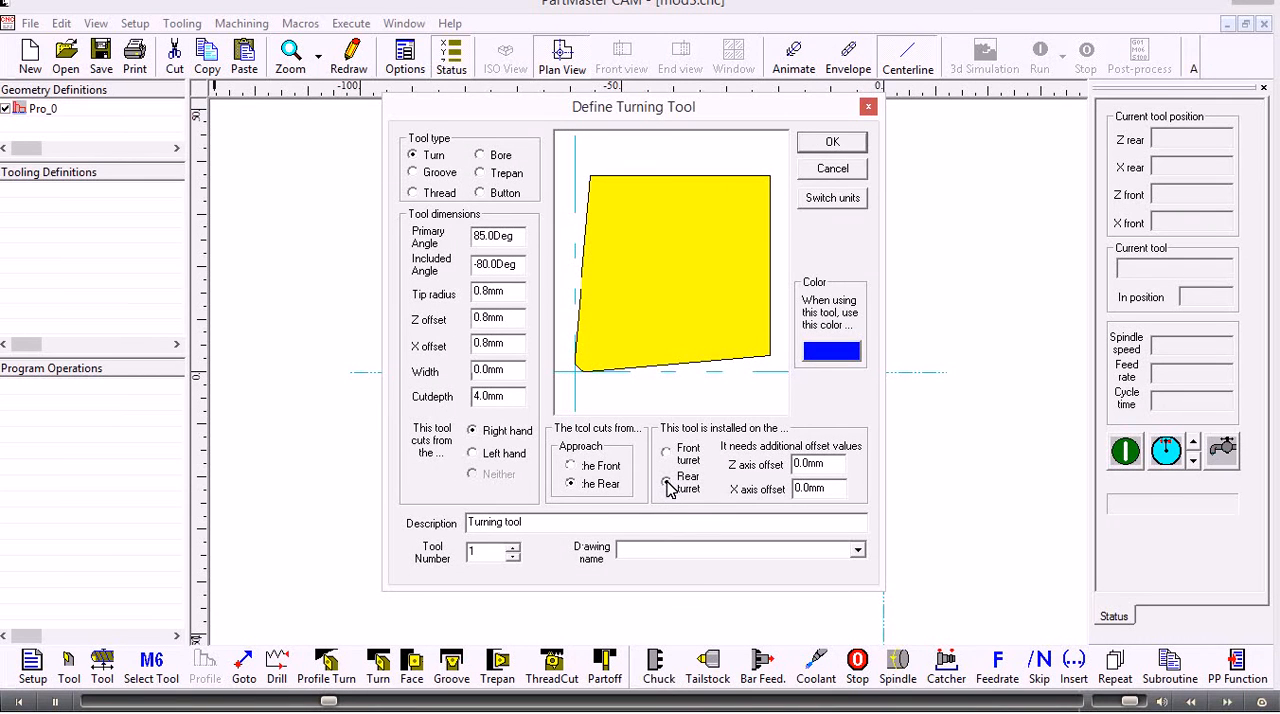
pyautogui.click(667, 483)
pyautogui.click(831, 143)
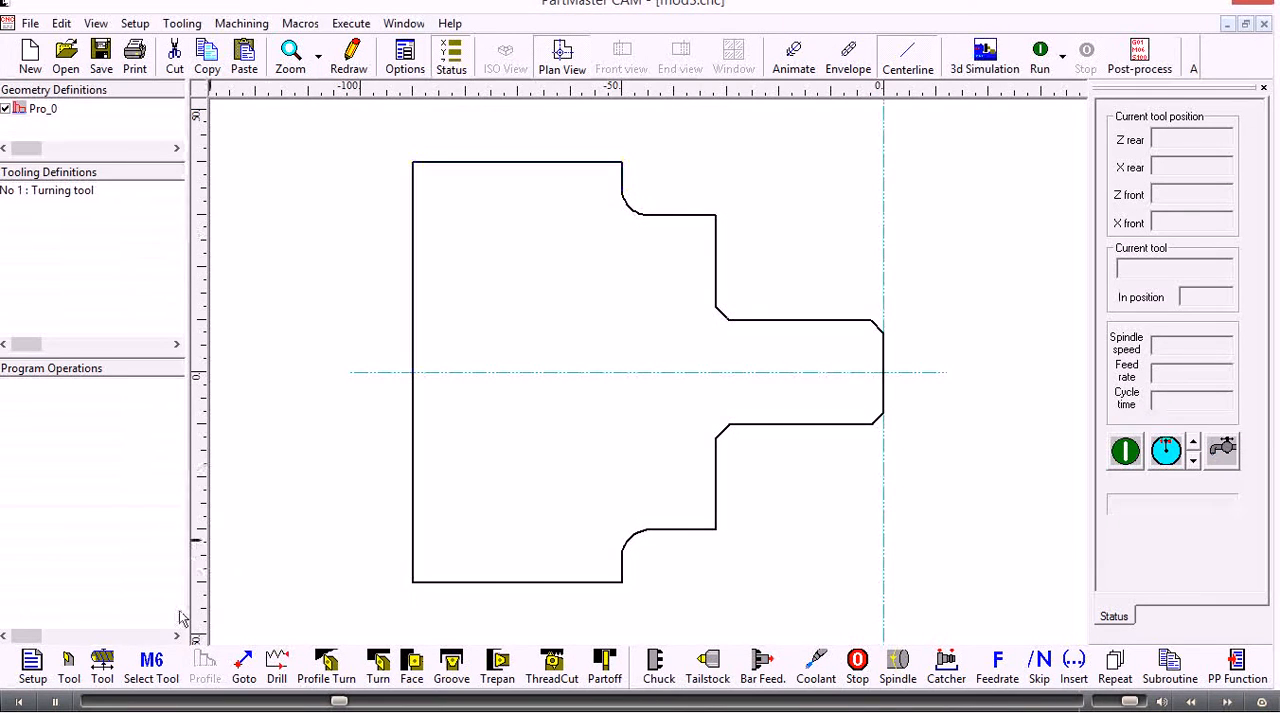
# Select tool 1 with a constant surface speed of 50 m/min, feed per revolution of 0.4 mm/rev and coolant on after tool change
pyautogui.click(151, 667)
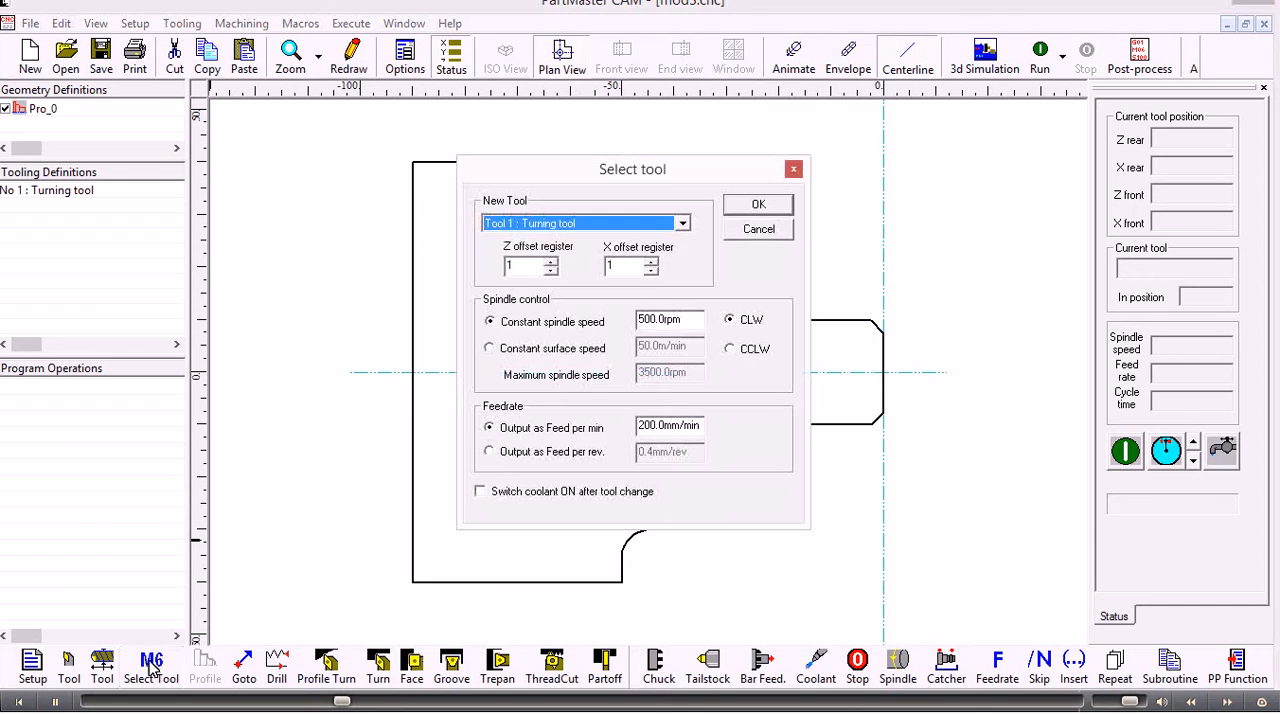
pyautogui.click(516, 352)
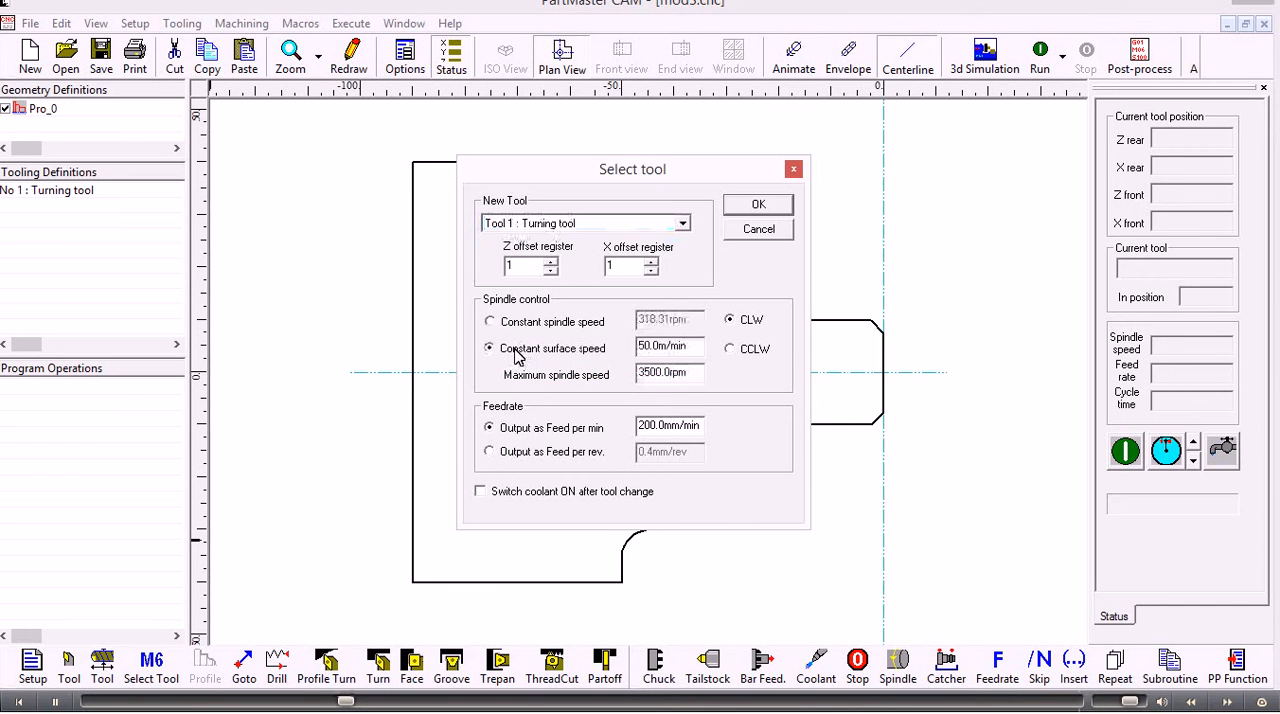
pyautogui.click(488, 452)
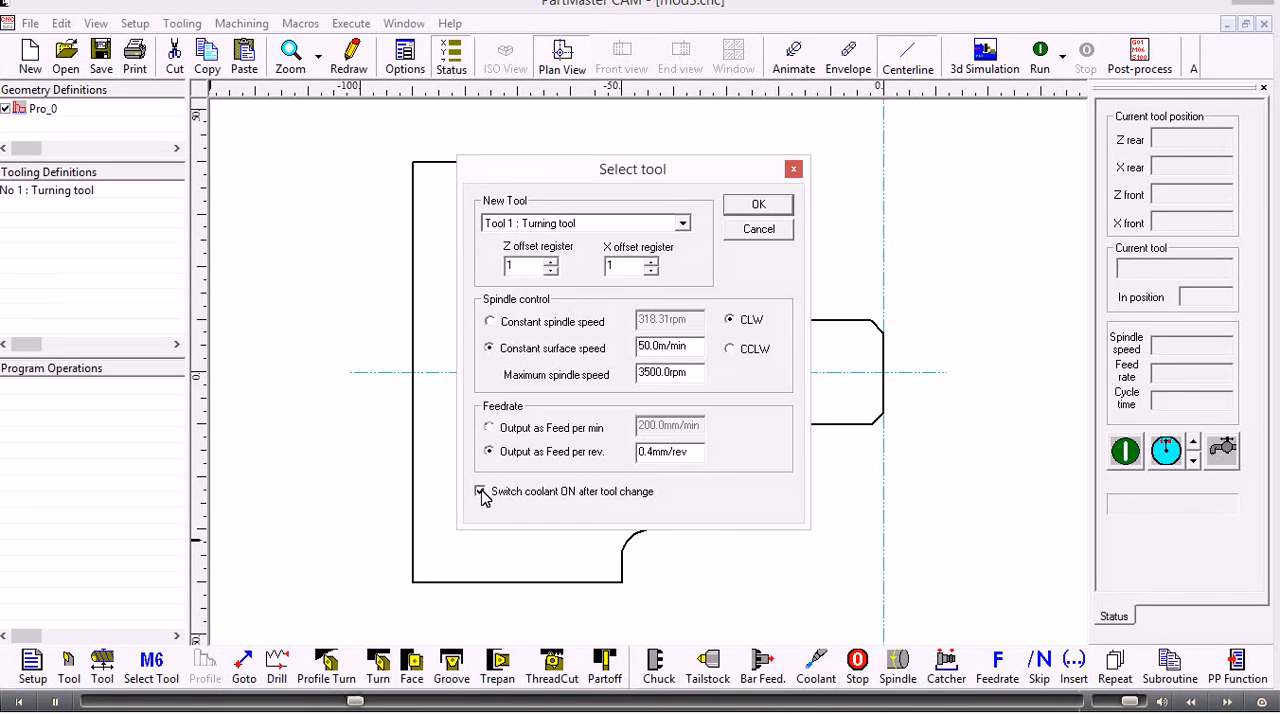
pyautogui.click(755, 207)
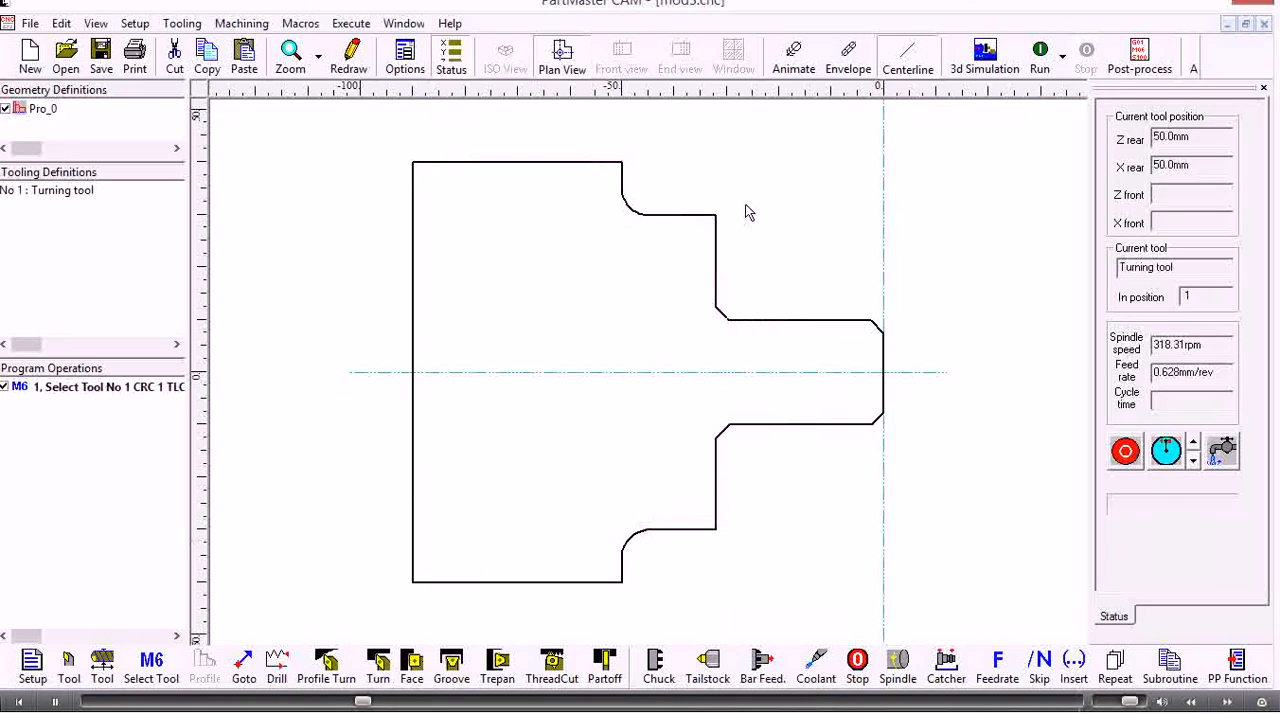
# Add an external Turn cycle on Pro_0 from about Z 0, X 49.5 mm to about Z -53.5, X 7.4 mm with 4 mm cut depth
pyautogui.click(385, 666)
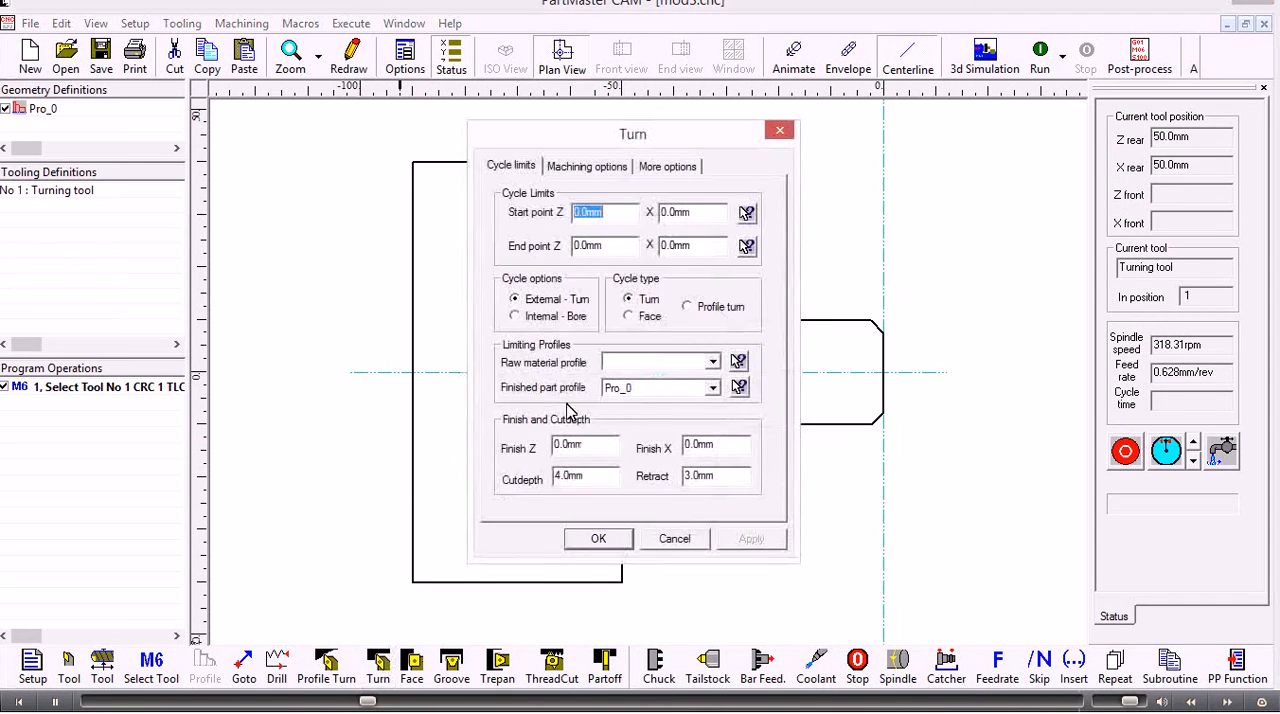
pyautogui.click(747, 212)
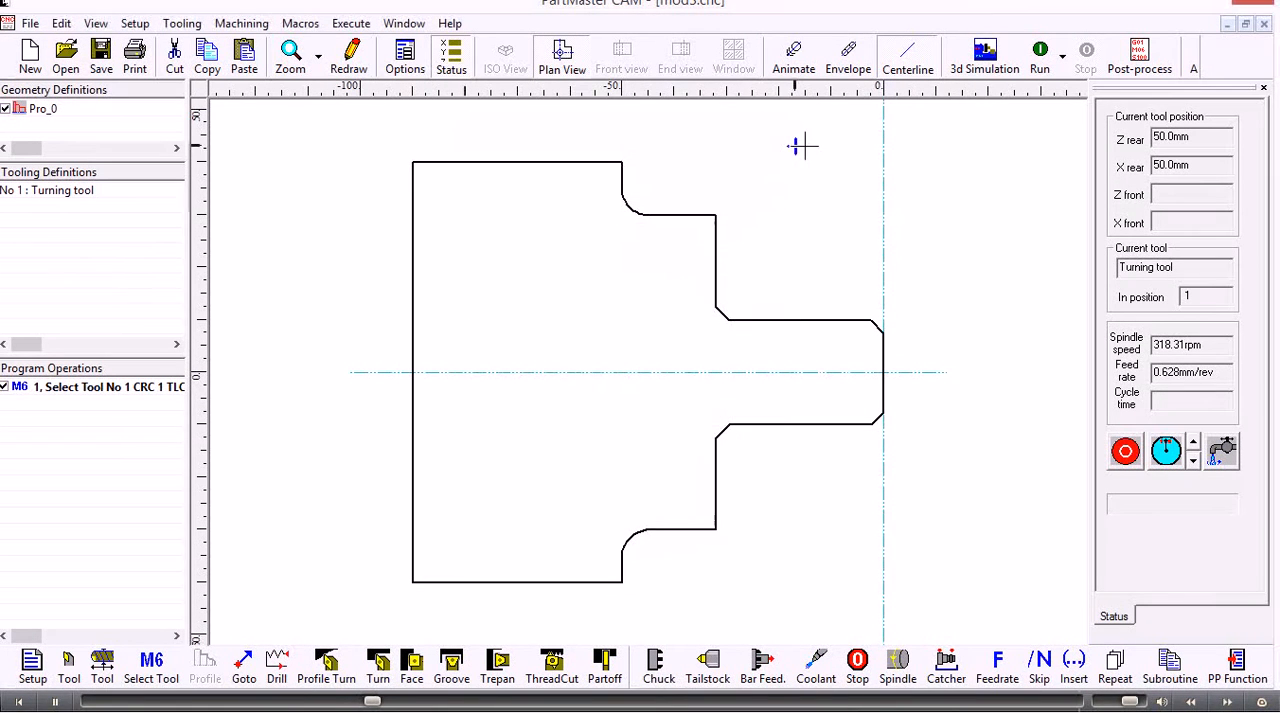
pyautogui.click(884, 115)
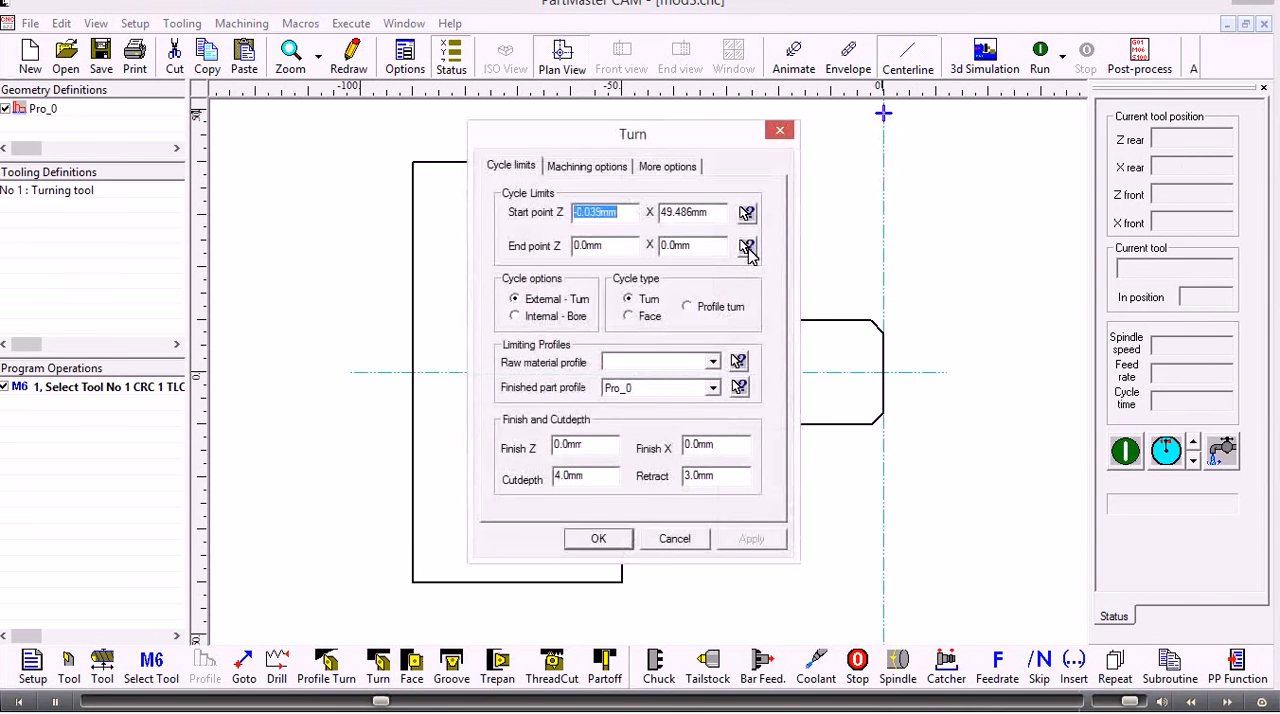
pyautogui.click(748, 250)
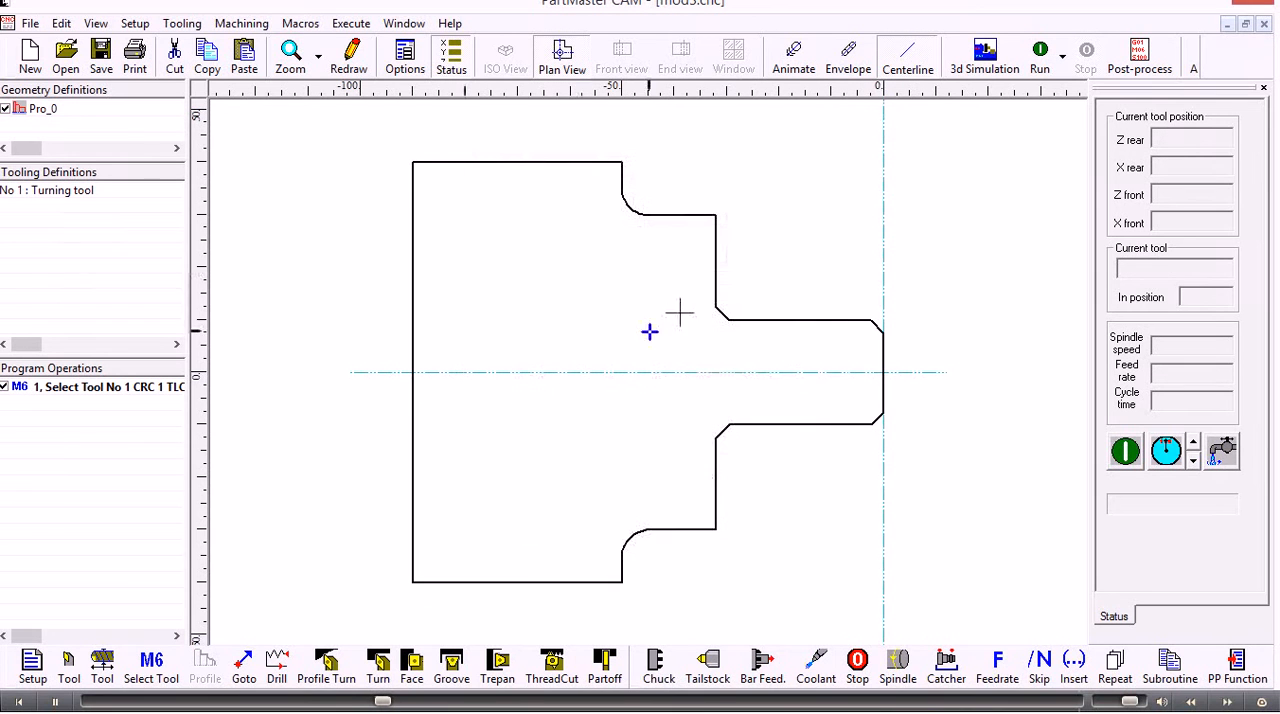
pyautogui.click(602, 336)
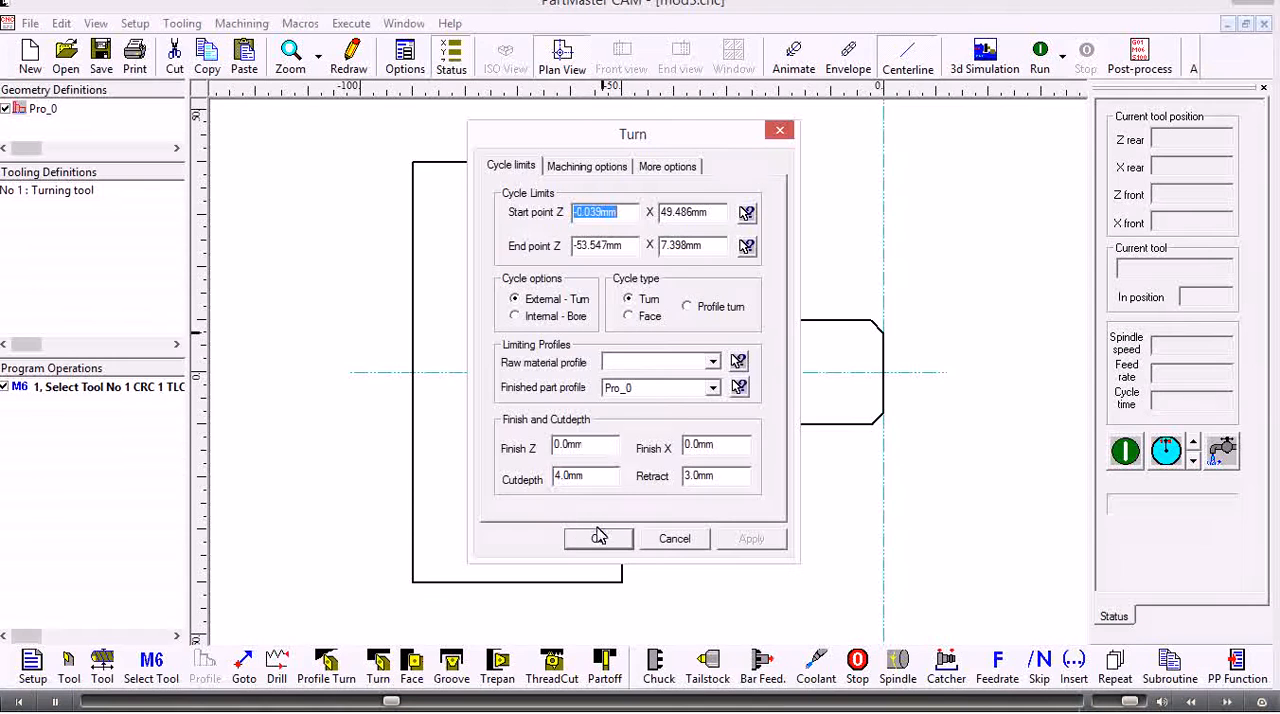
pyautogui.click(594, 540)
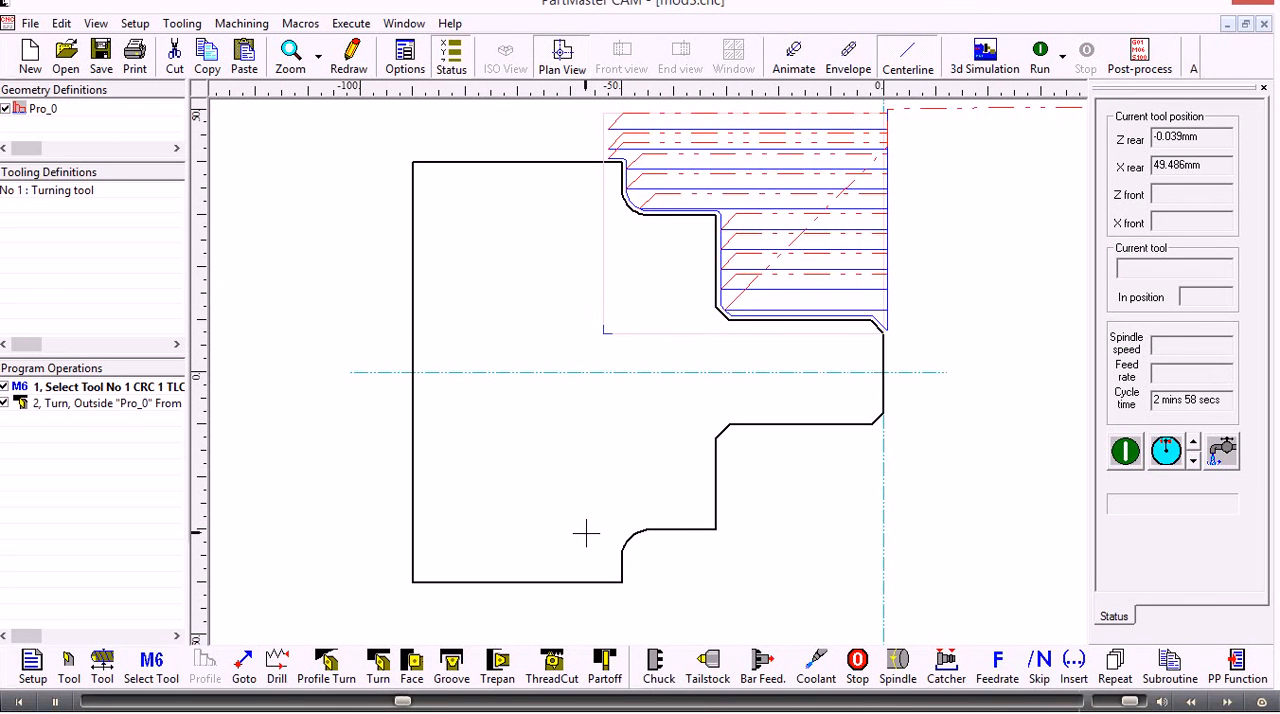
# Post-process the turning program into mod3.pun with the T_F0tc_v11.ppr post processor
pyautogui.click(1145, 55)
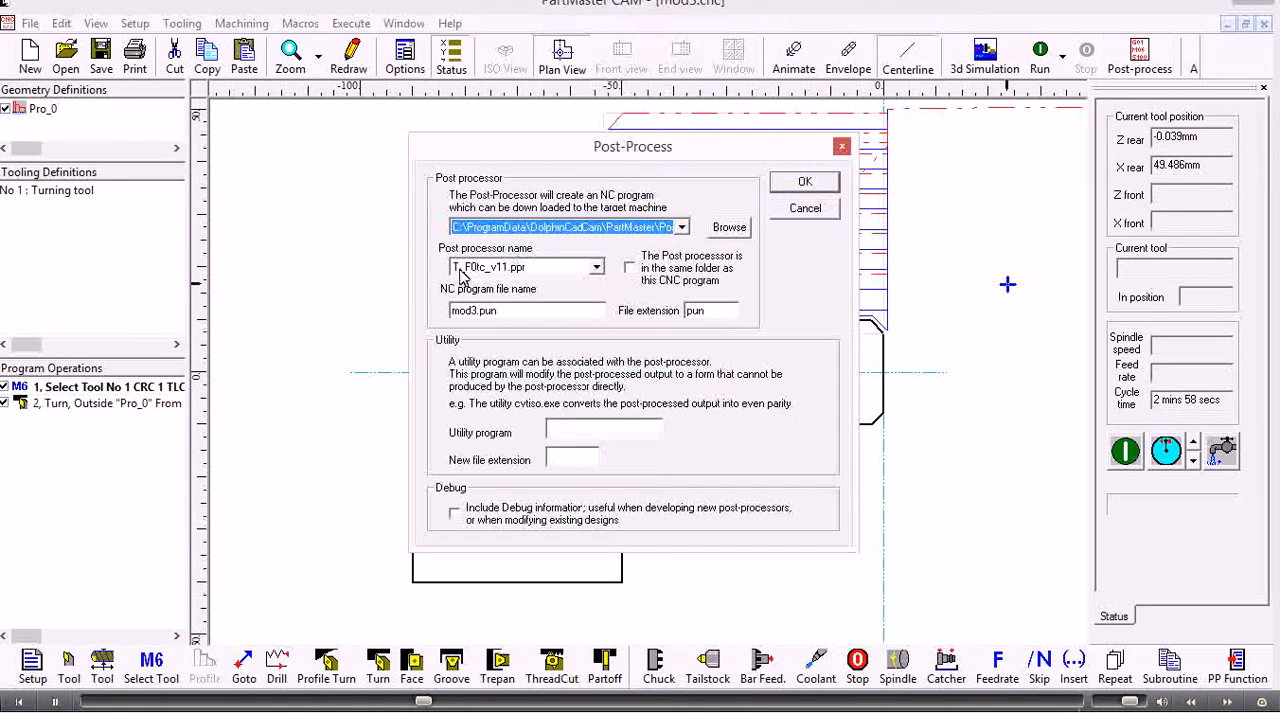
pyautogui.click(800, 184)
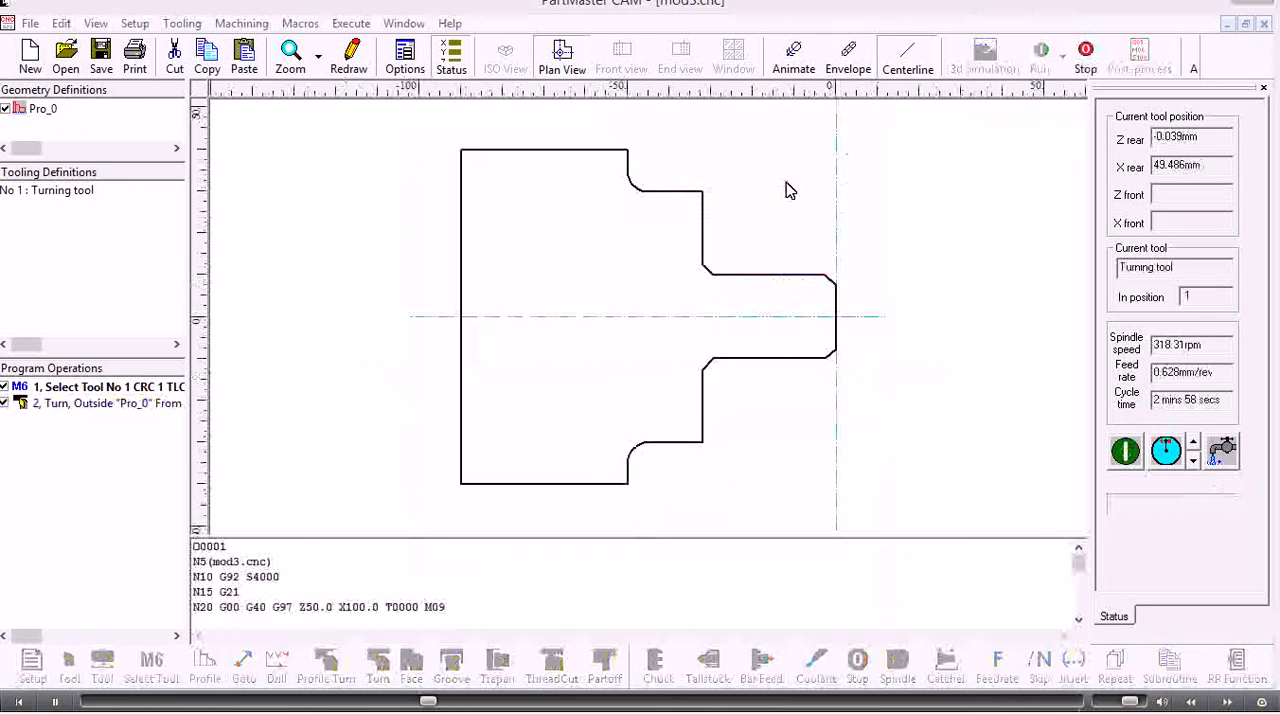
pyautogui.click(720, 393)
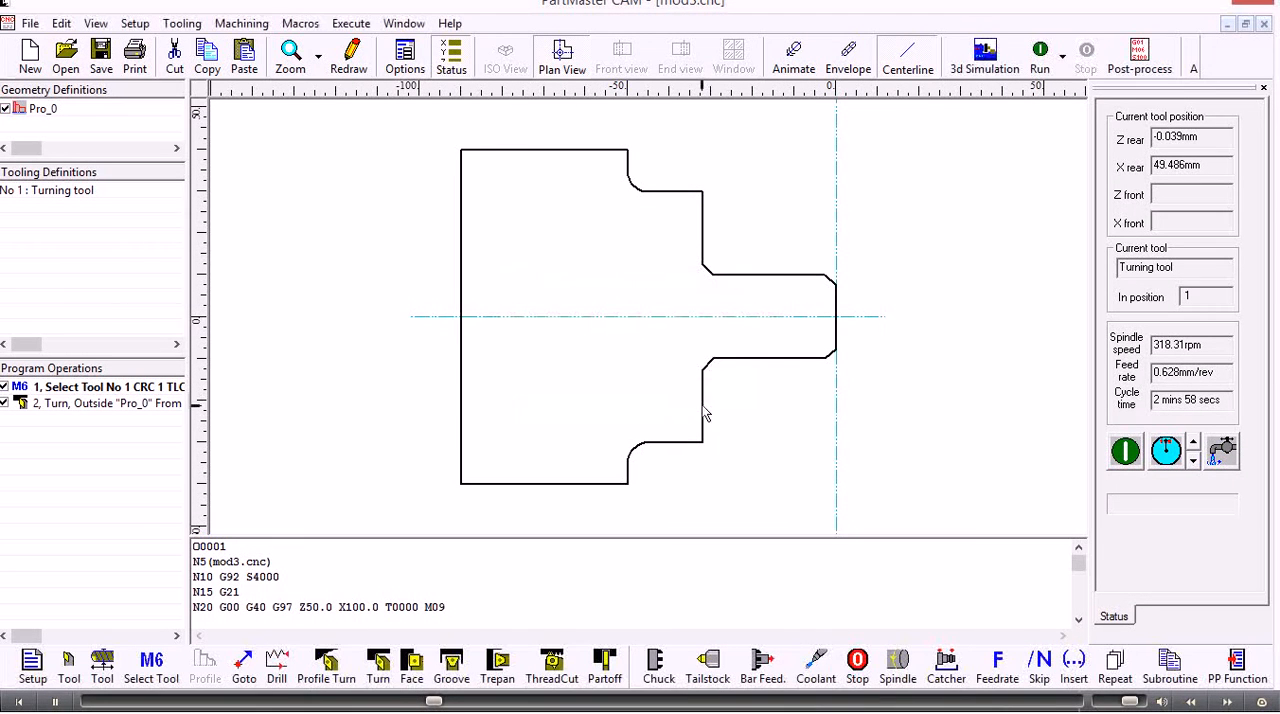
# Save the CNC program as mod3.cnc and close PartMaster CAM to return to the drawing in PartMaster CAD
pyautogui.click(100, 57)
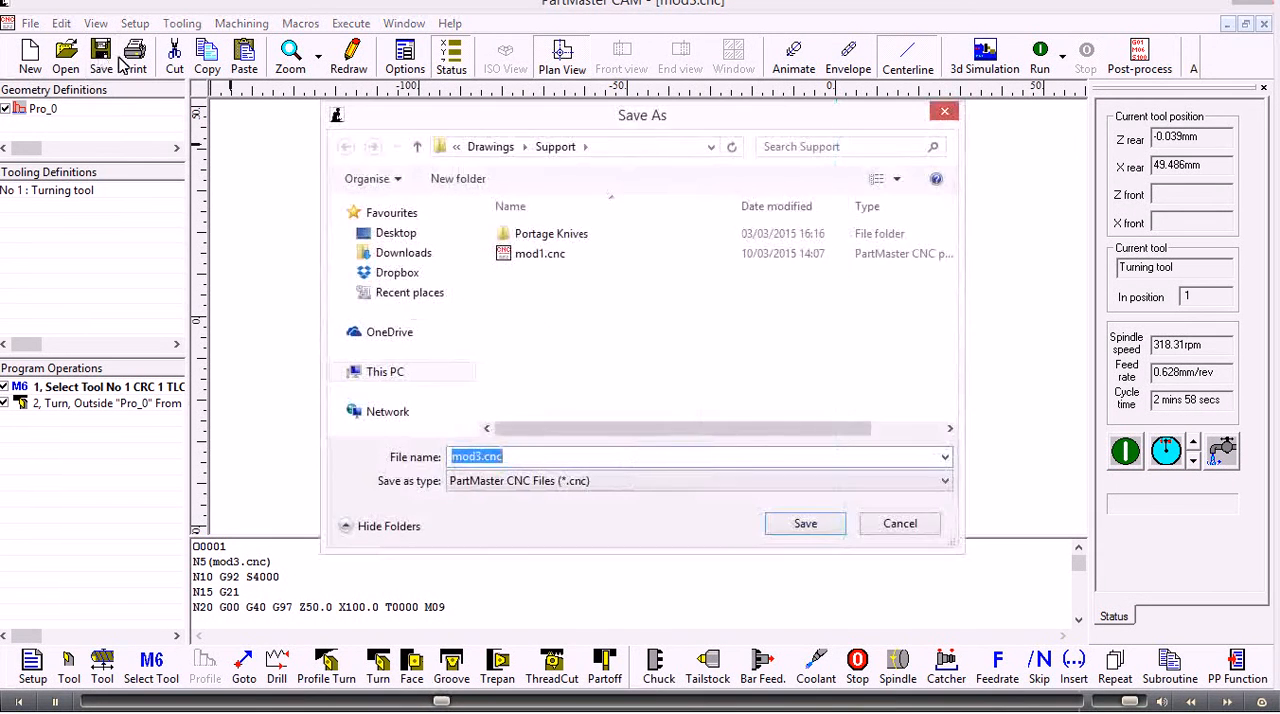
pyautogui.click(787, 524)
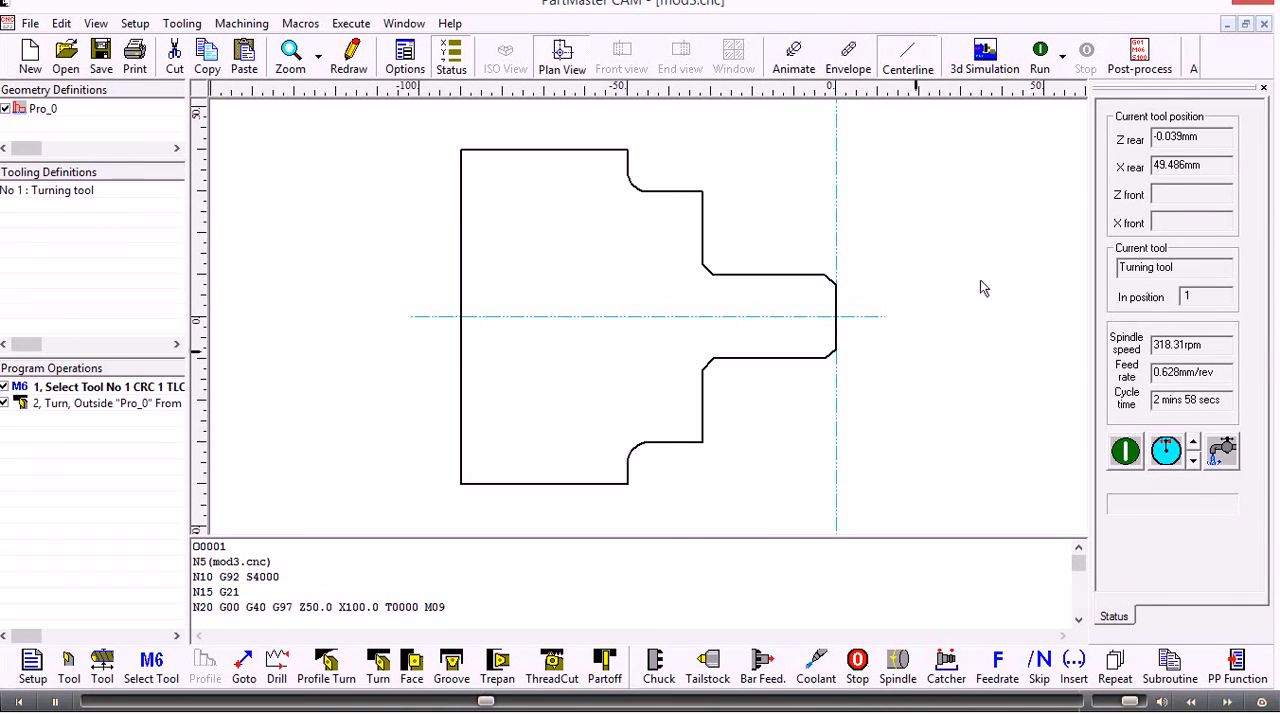
pyautogui.click(1255, 5)
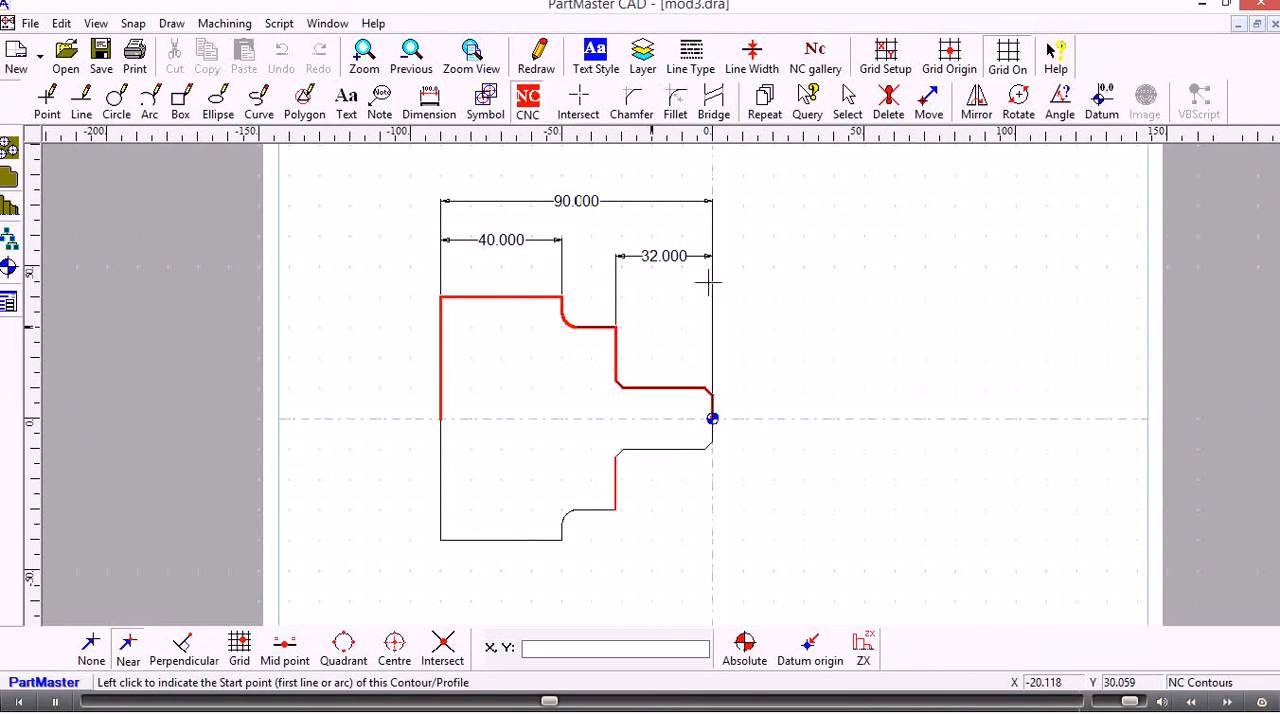
# Delete the machining contour Pro_0 from the drawing, confirming the deletion
pyautogui.click(888, 100)
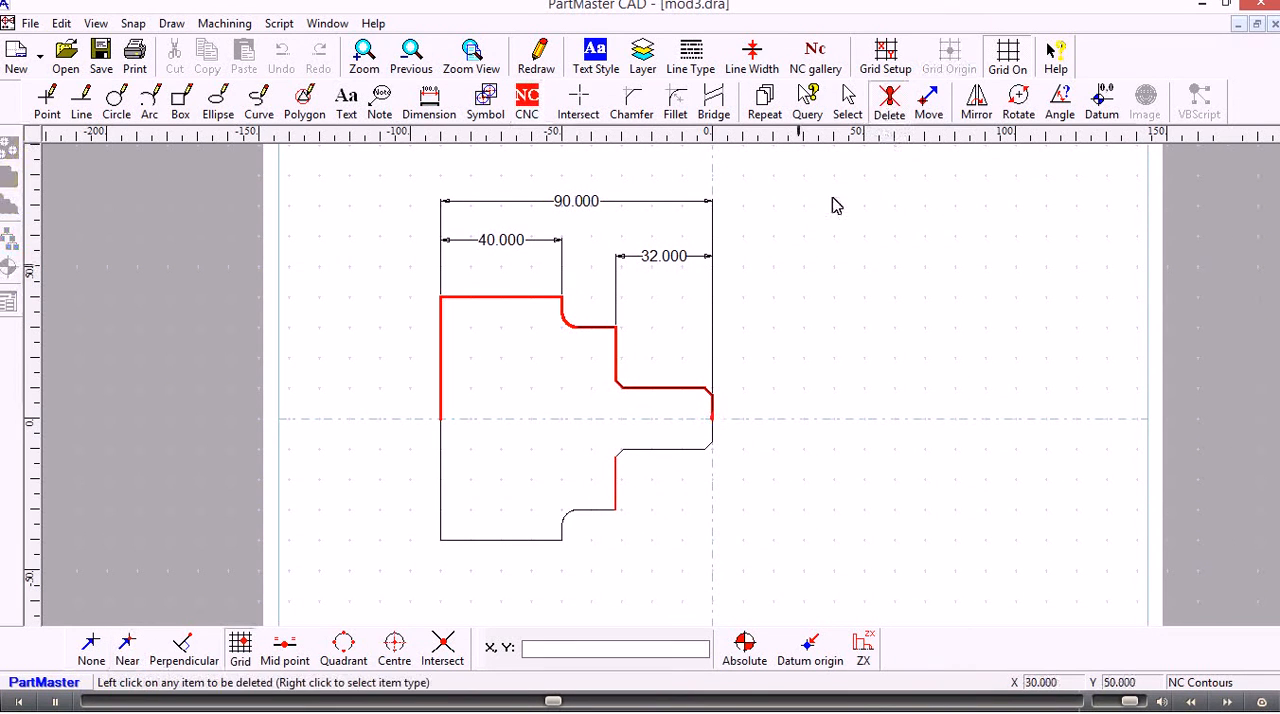
pyautogui.rightClick(791, 272)
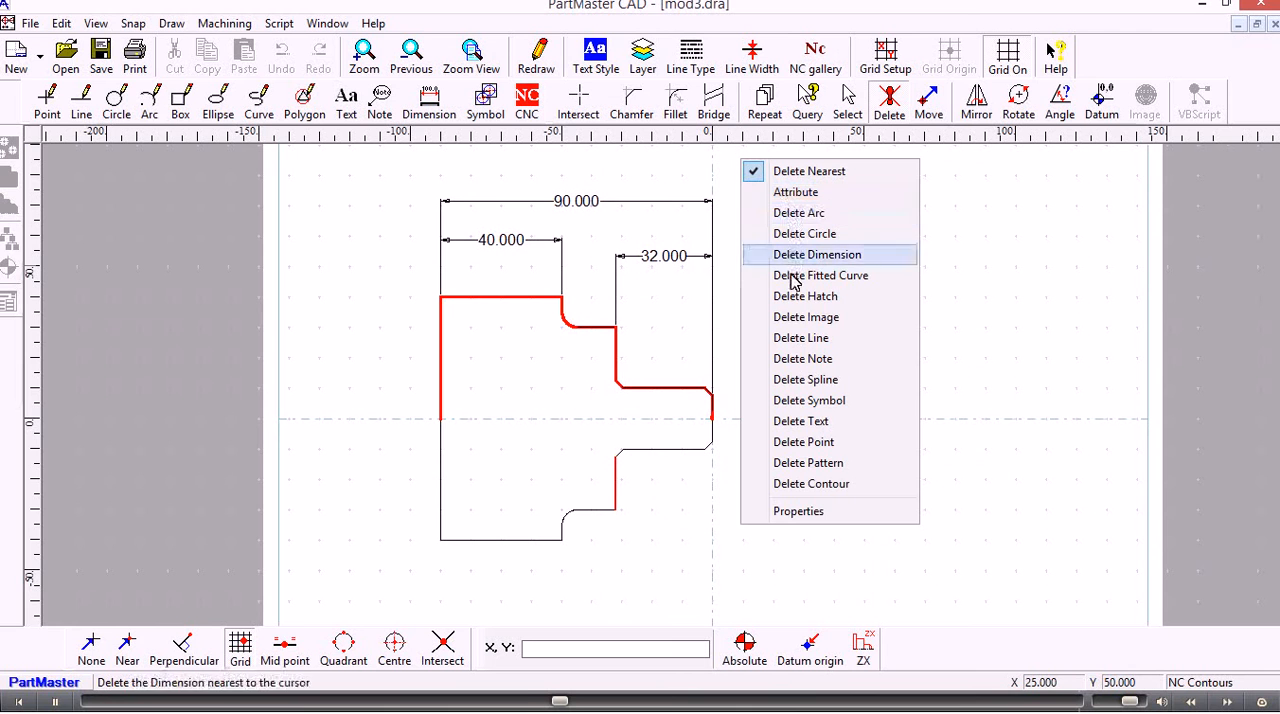
pyautogui.click(804, 484)
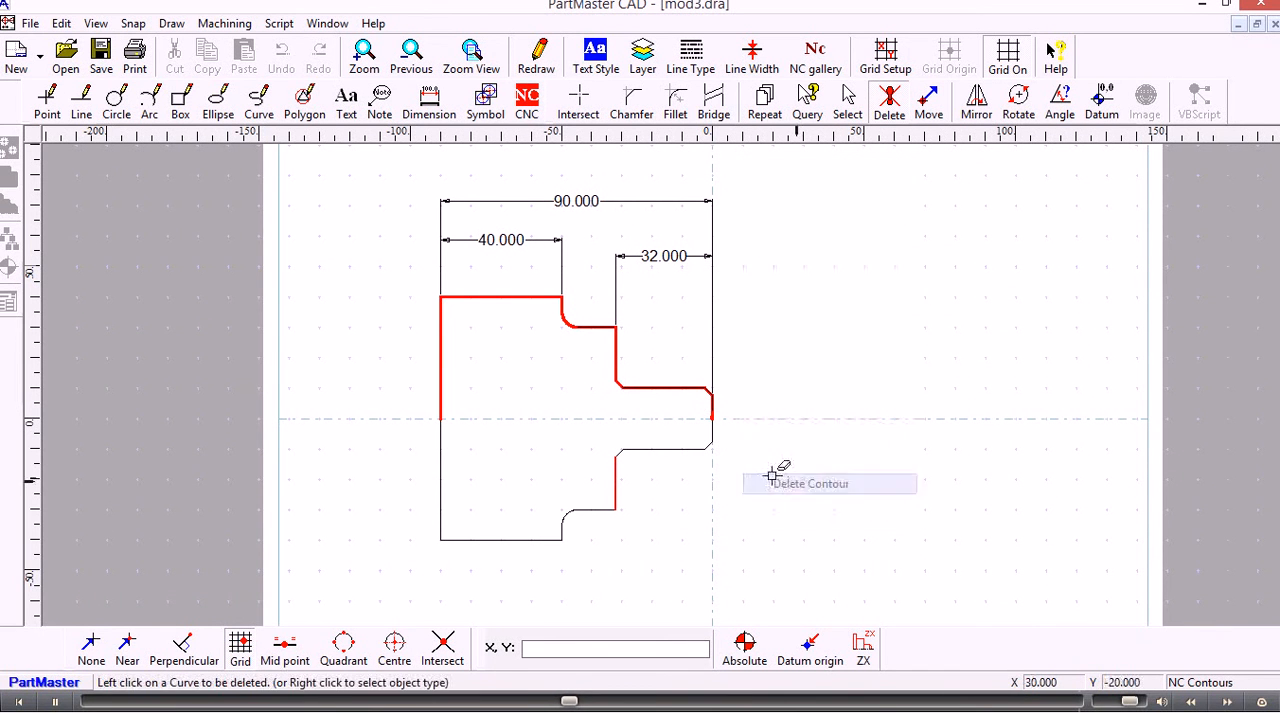
pyautogui.click(645, 388)
pyautogui.click(641, 394)
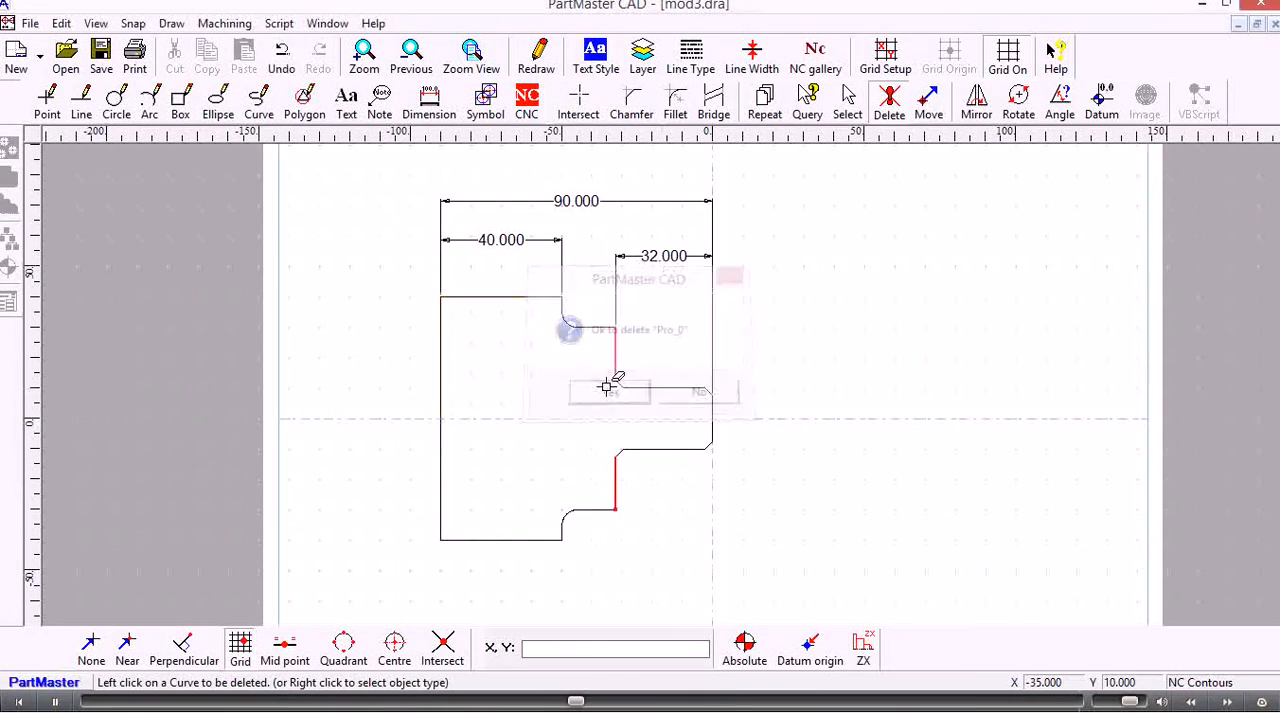
# Select the upper shoulder edge with its adjoining lines and 32 mm dimension for an area move, using the shoulder's existing outer corner as reference point
pyautogui.scroll(3, 476, 338)
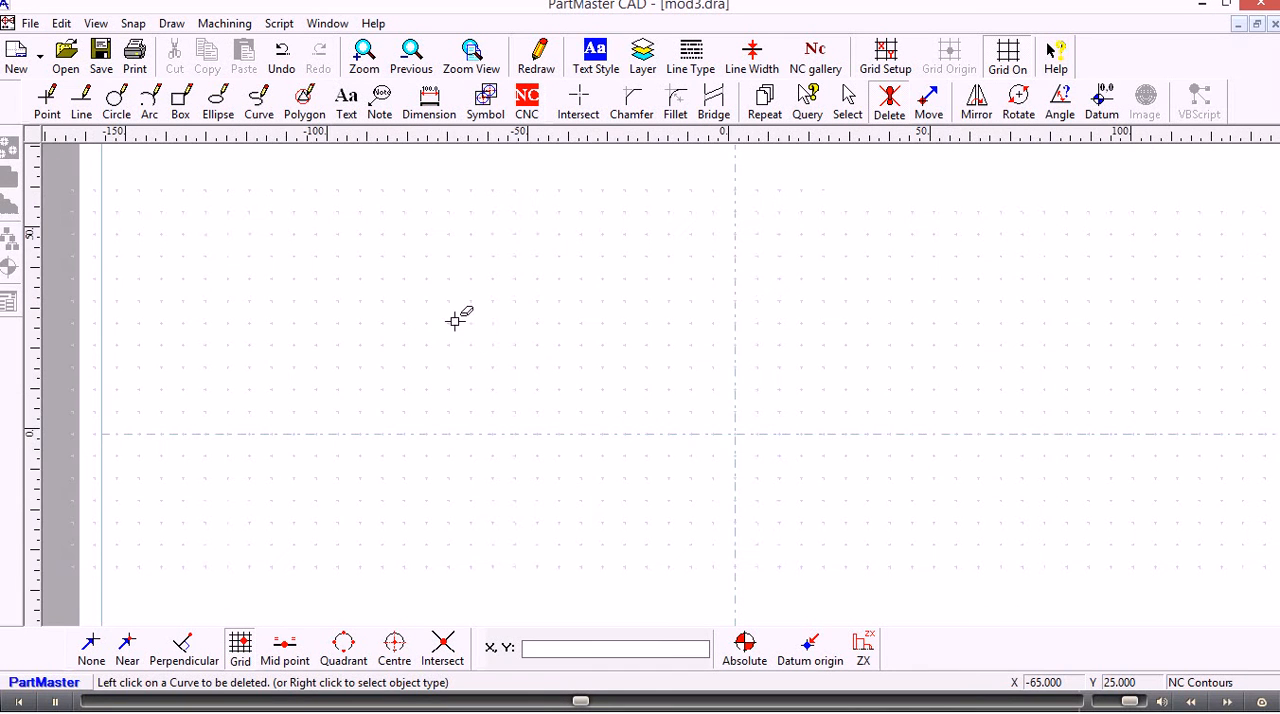
pyautogui.moveTo(430, 300); pyautogui.dragTo(446, 335, button='middle')
pyautogui.scroll(1, 445, 334)
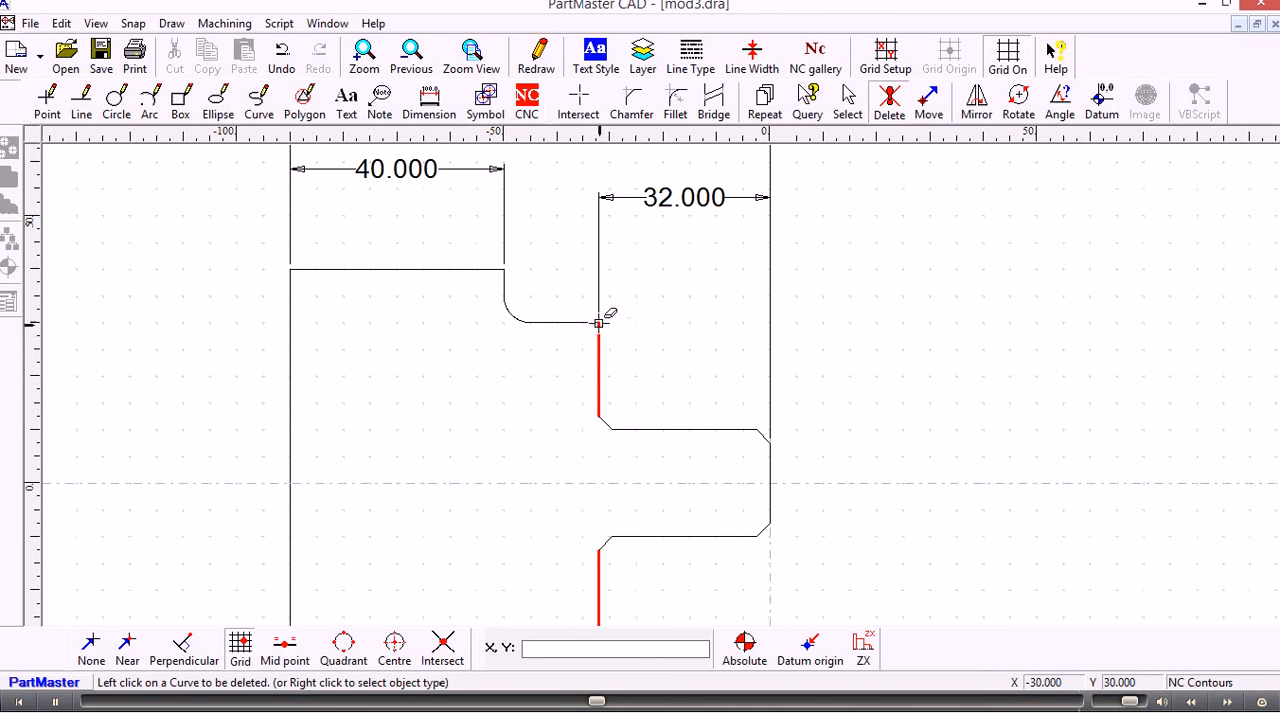
pyautogui.click(929, 106)
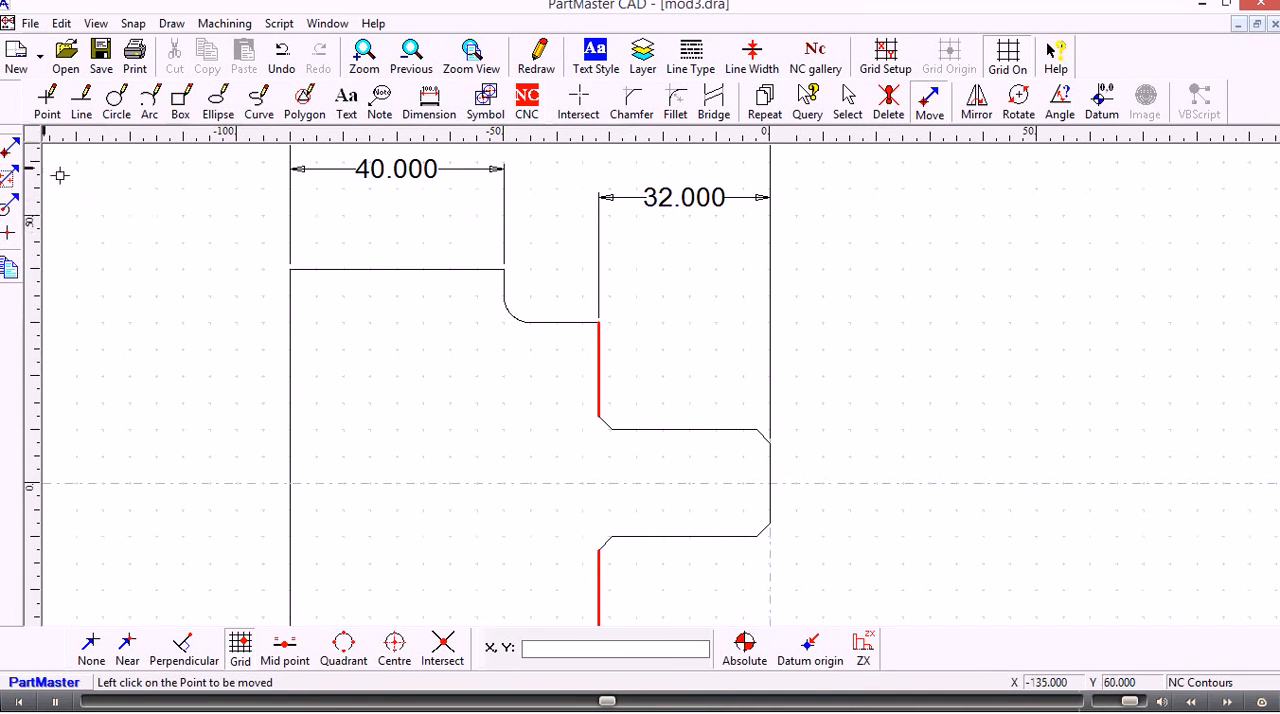
pyautogui.scroll(1, 18, 152)
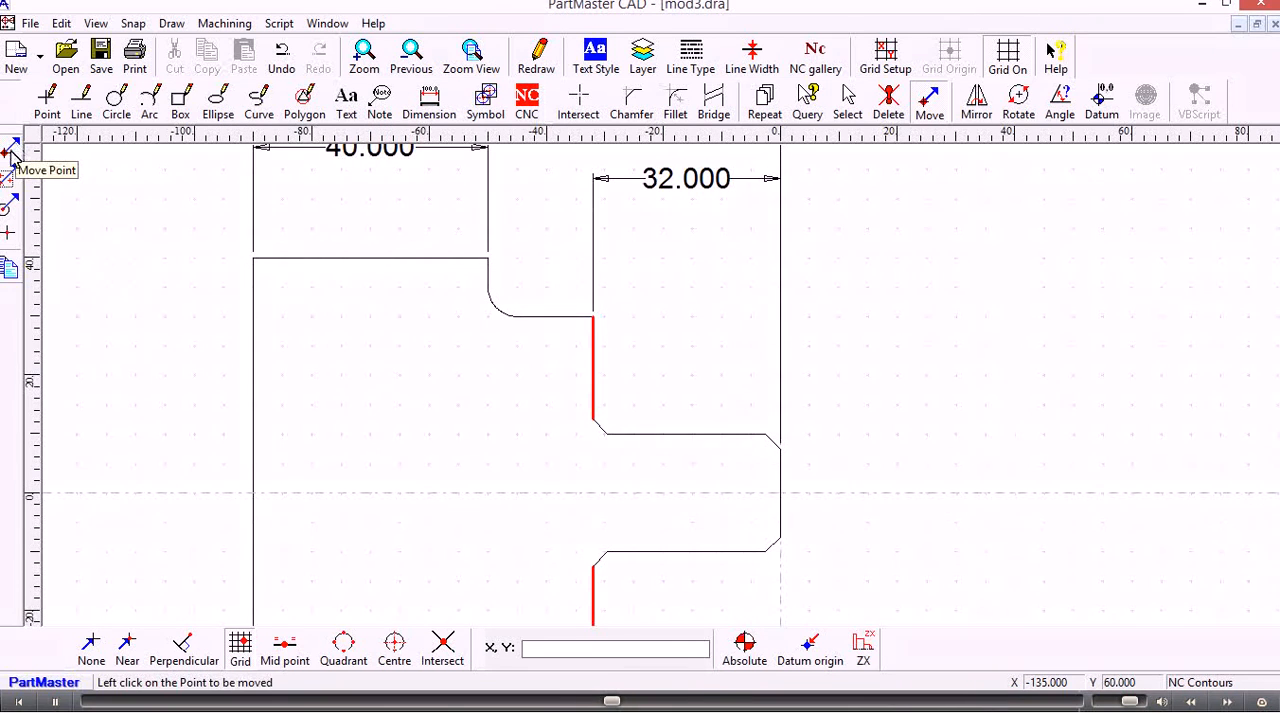
pyautogui.click(8, 178)
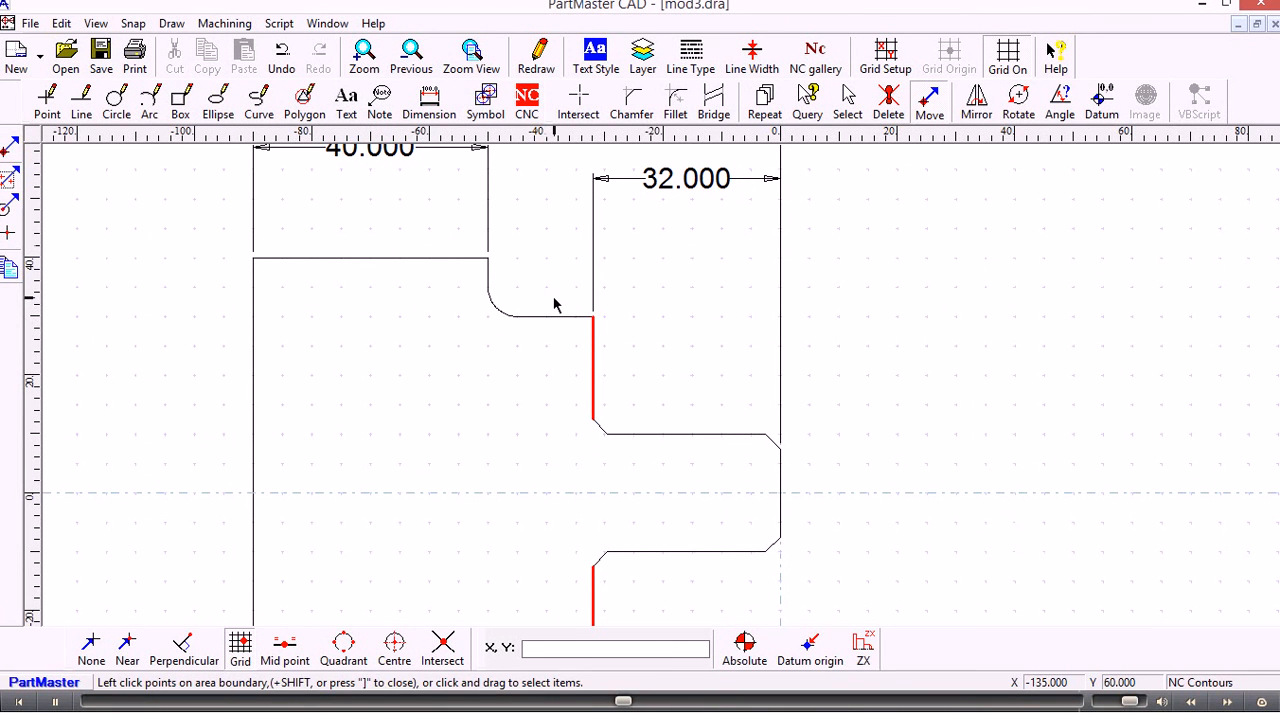
pyautogui.moveTo(554, 298); pyautogui.dragTo(641, 458)
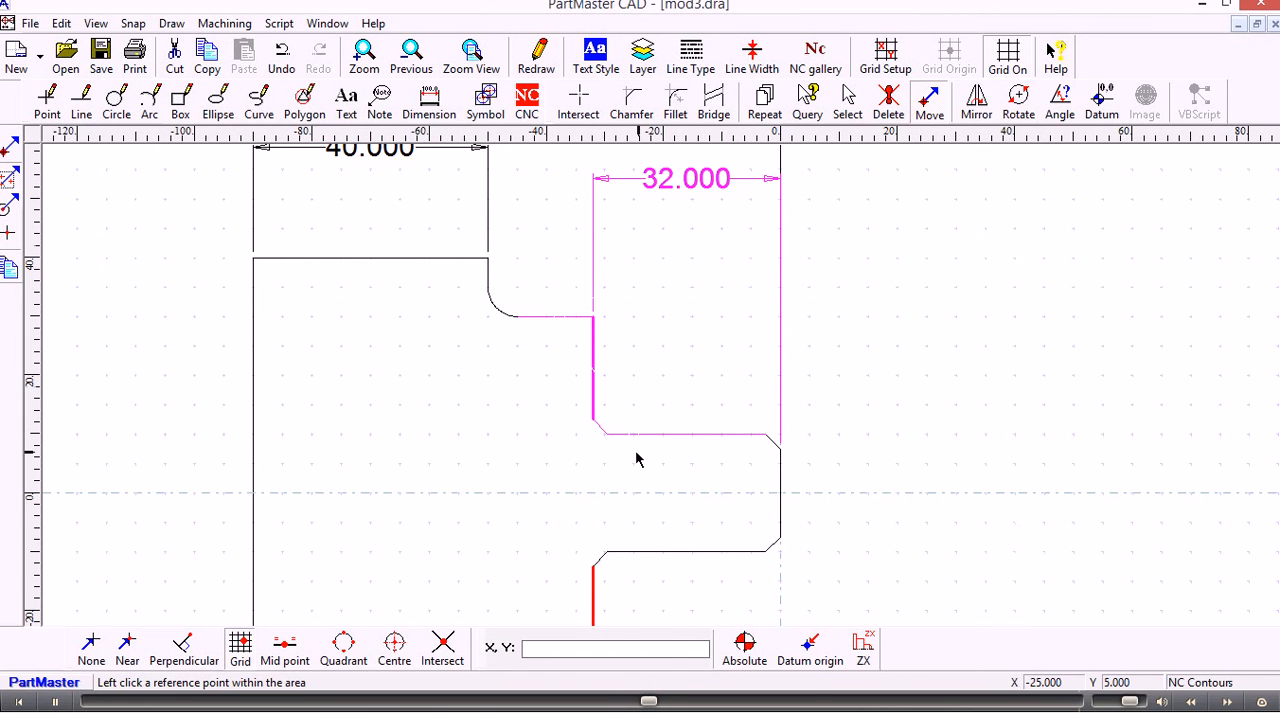
pyautogui.click(127, 648)
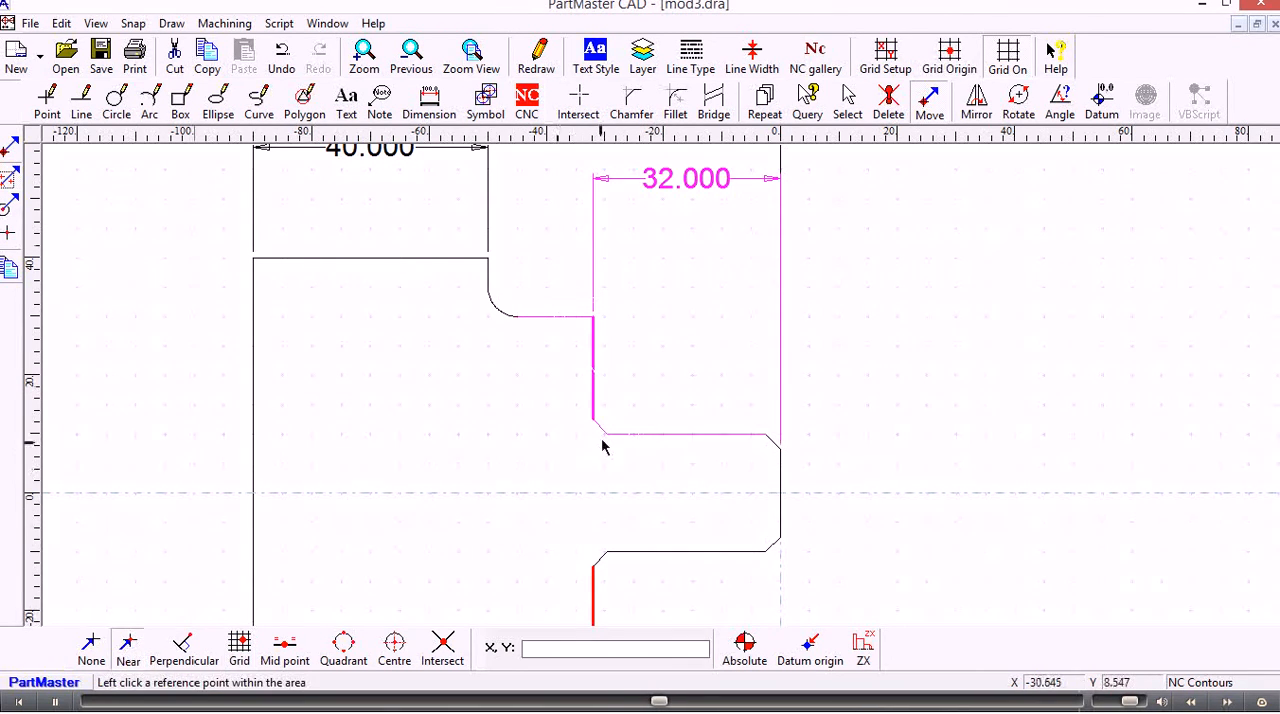
pyautogui.click(593, 318)
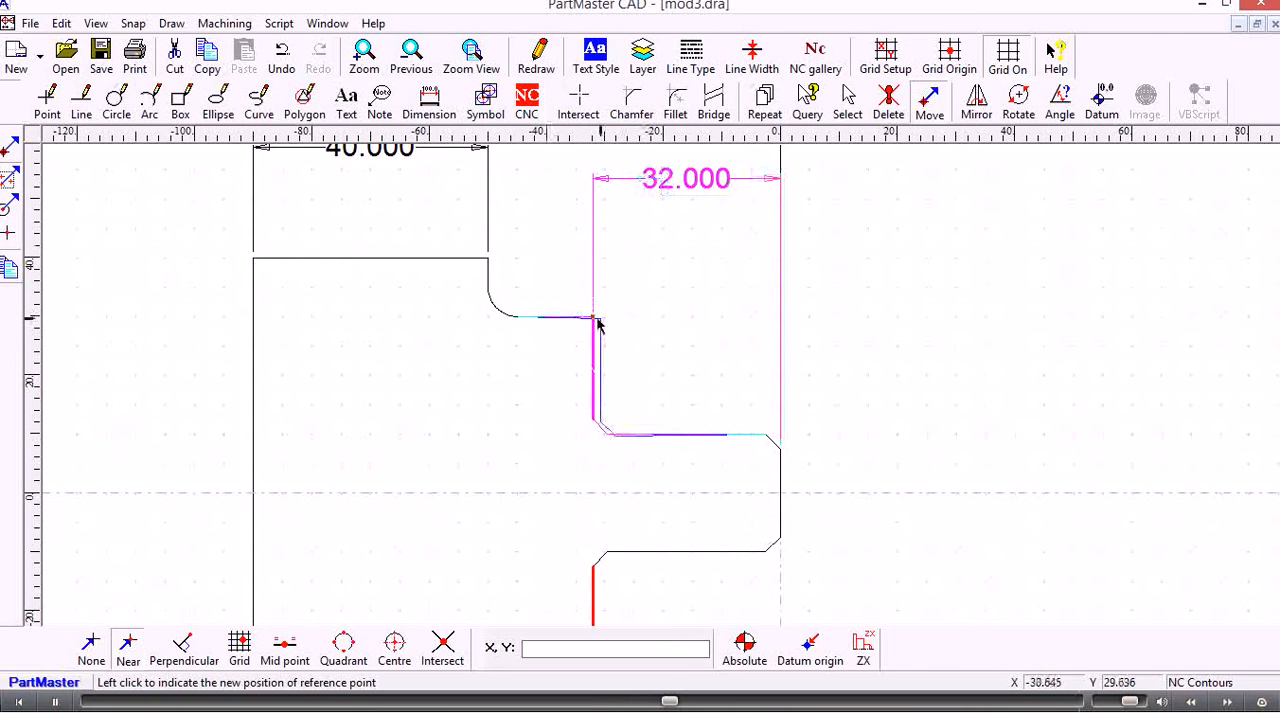